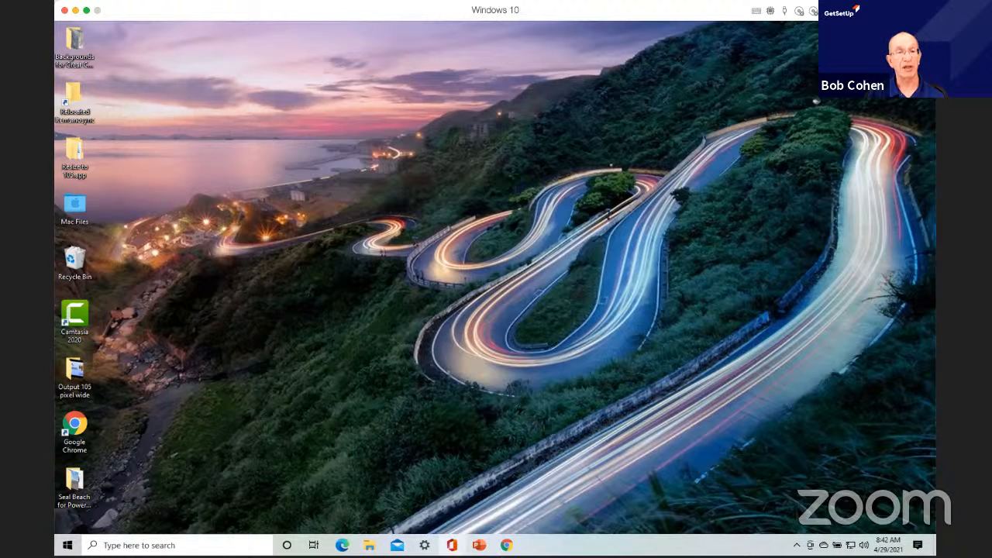
- Open Windows Settings from the Start menu, maximize its window and go to the System category
click(67, 545)
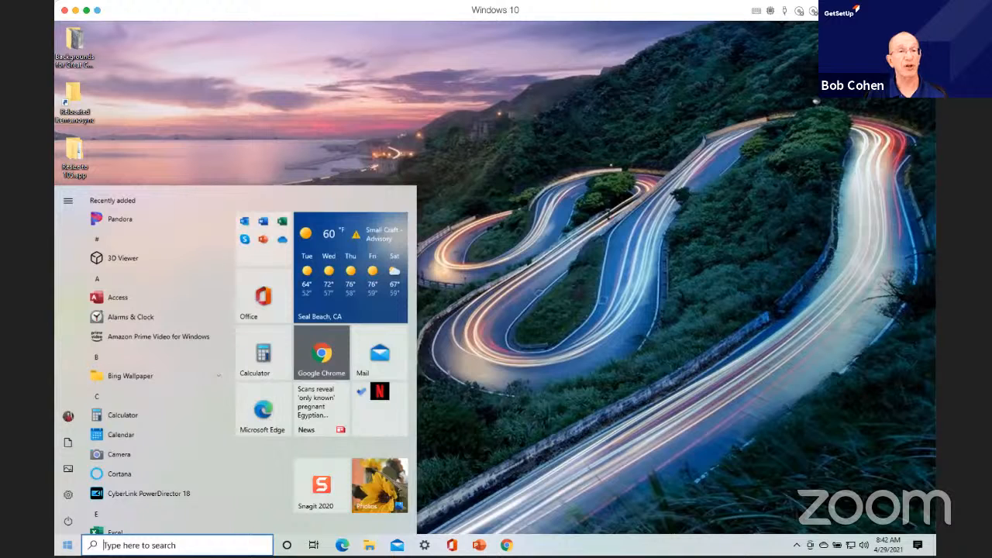
mouse_move(70, 504)
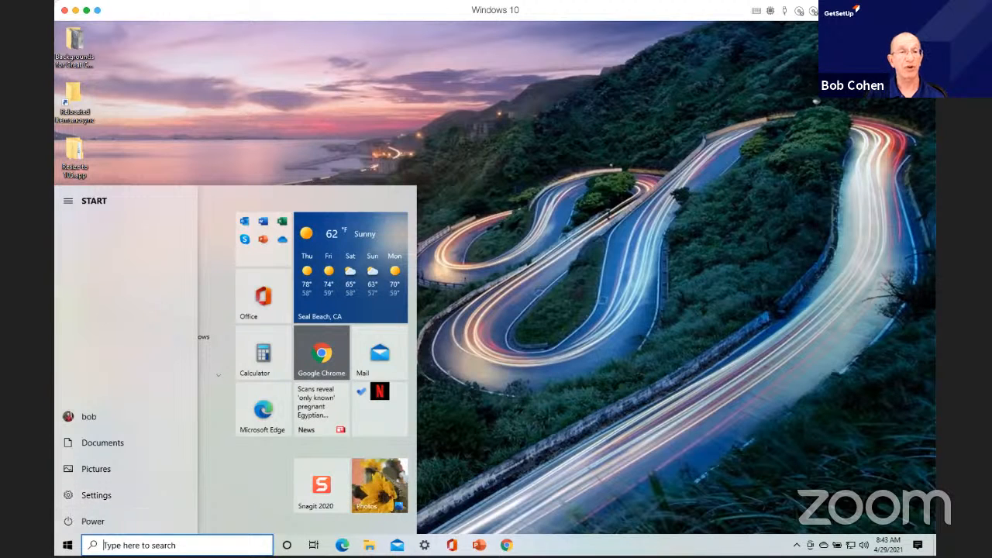
click(68, 542)
click(68, 543)
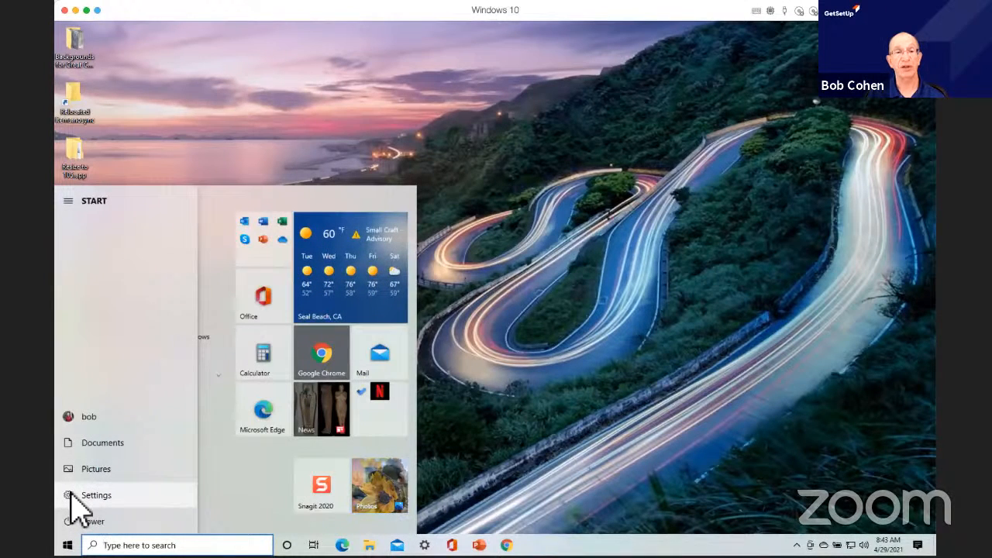
click(70, 499)
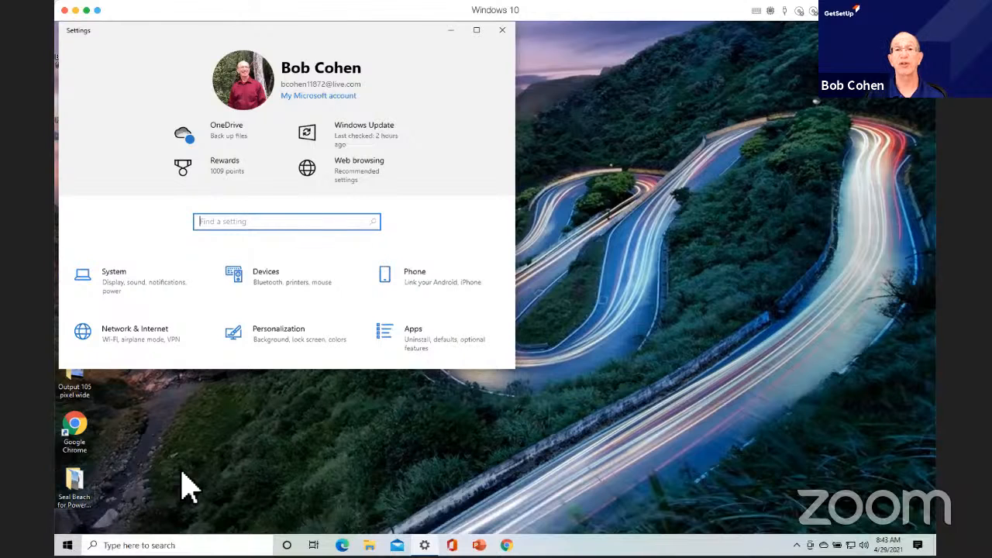
click(477, 31)
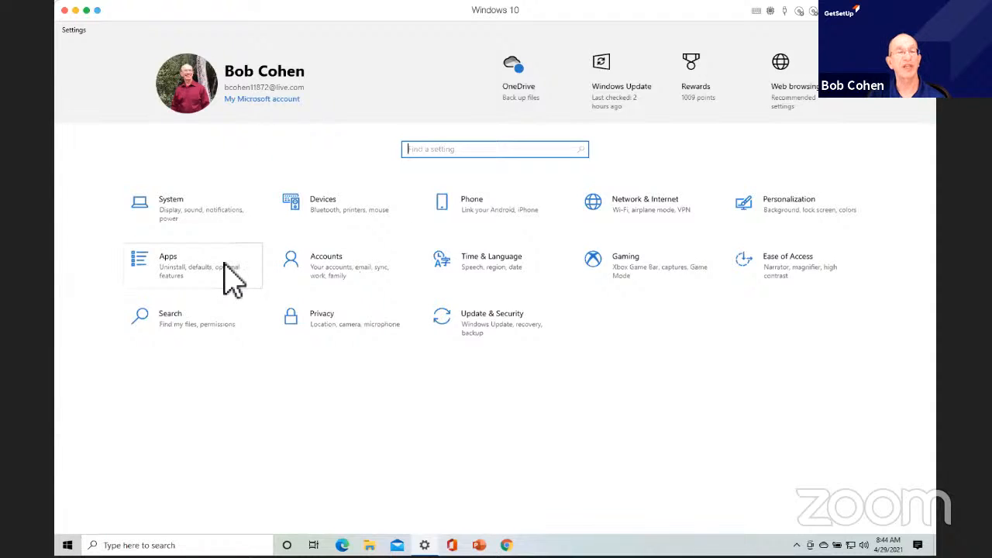
click(195, 211)
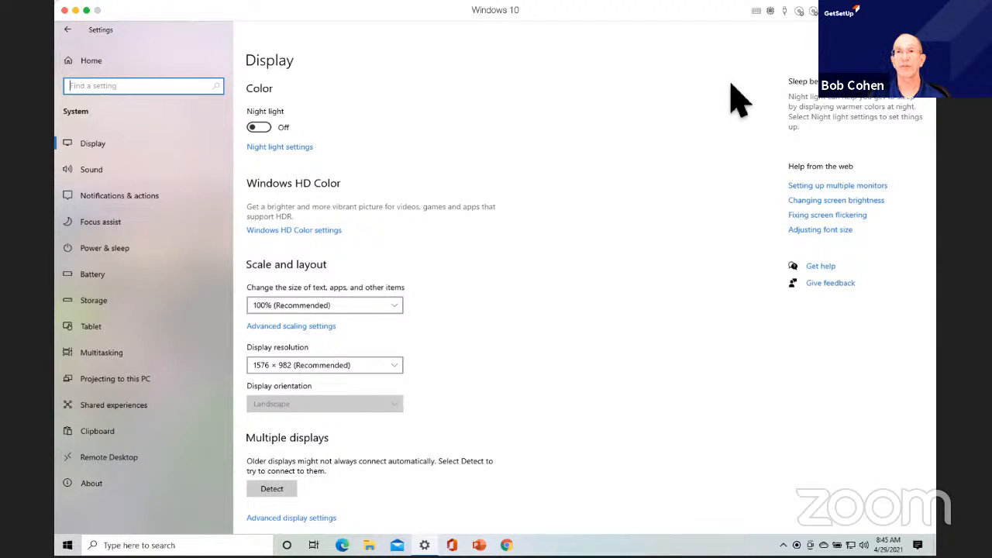
- Circle the About and Storage entries, underline the System heading and mark the back arrow with the annotation pen
key(ctrl+Tab)
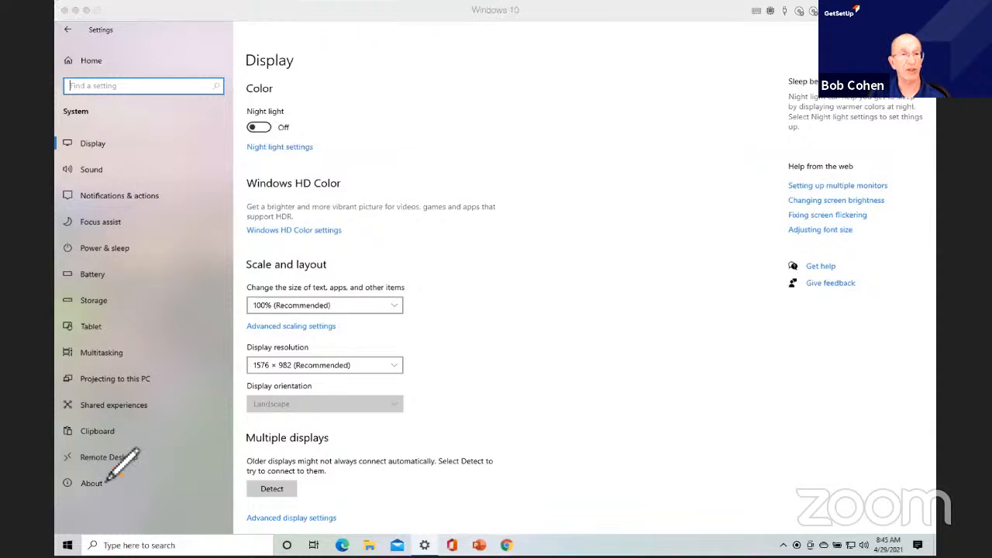
mouse_move(108, 482)
mouse_down()
mouse_move(66, 480)
mouse_move(100, 512)
mouse_move(122, 481)
mouse_move(118, 467)
mouse_up()
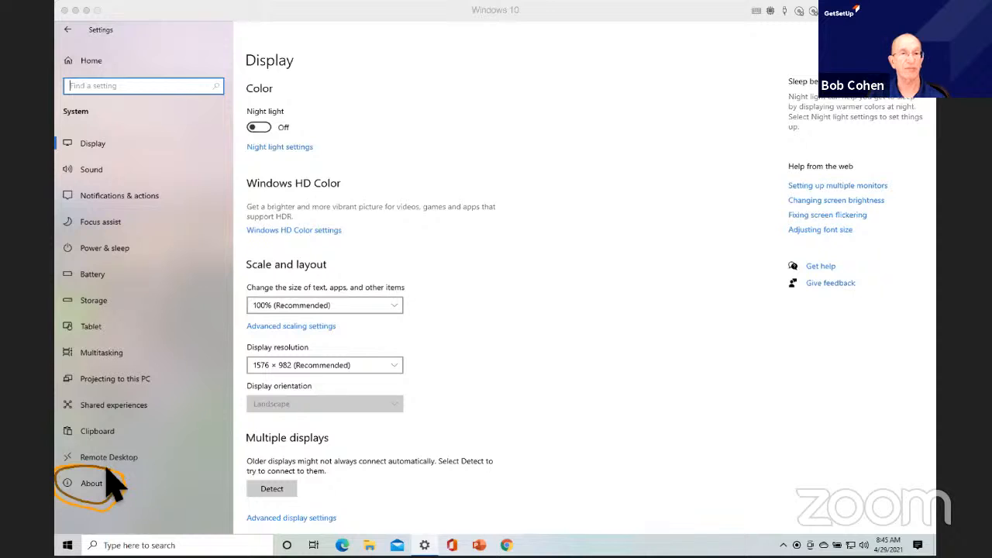
mouse_move(101, 316)
mouse_down()
mouse_move(81, 318)
mouse_move(111, 313)
mouse_move(62, 306)
mouse_move(78, 292)
mouse_up()
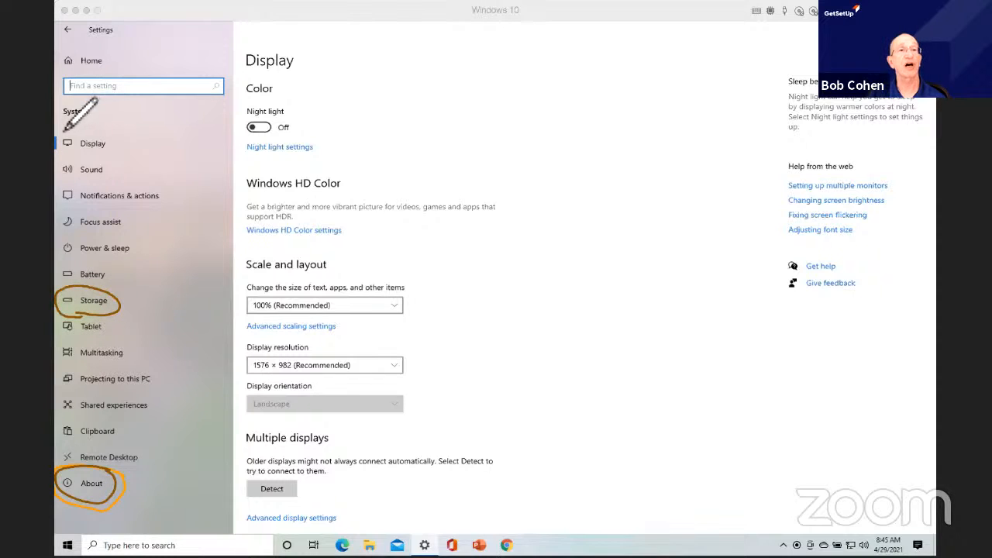
drag(59, 120, 94, 120)
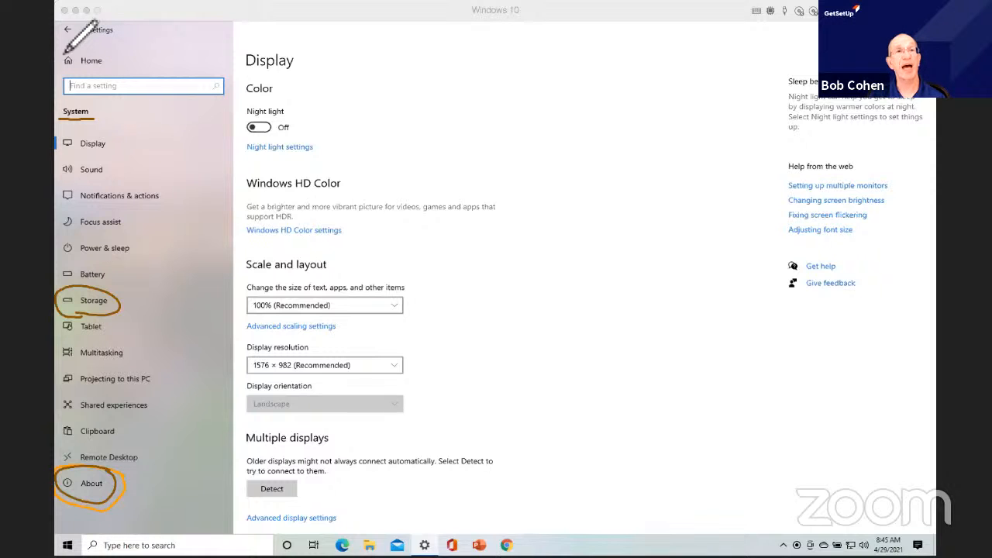
mouse_move(79, 32)
mouse_down()
mouse_move(74, 22)
mouse_move(57, 27)
mouse_move(77, 39)
mouse_up()
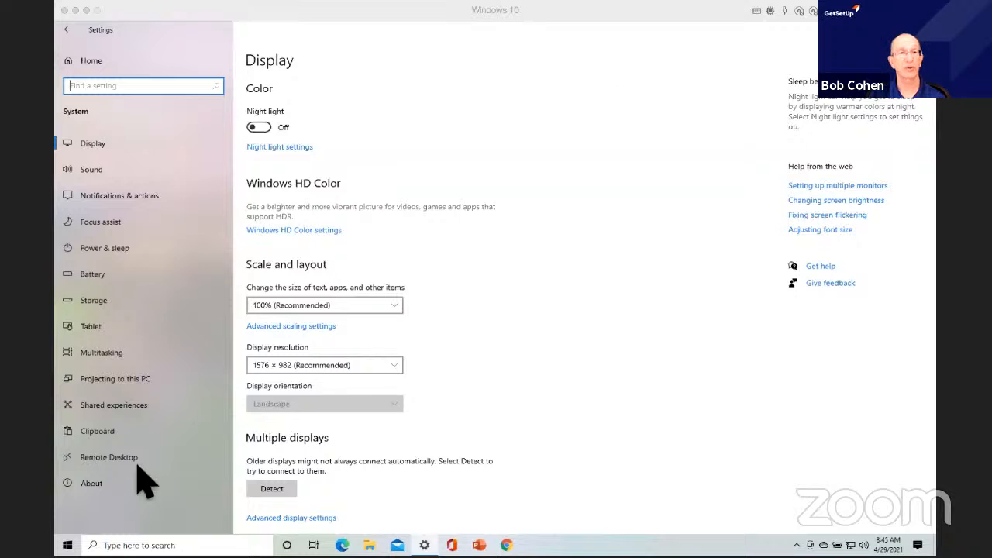
- Open the About page and underline the processor, installed RAM and Windows edition entries with the annotation pen
click(97, 483)
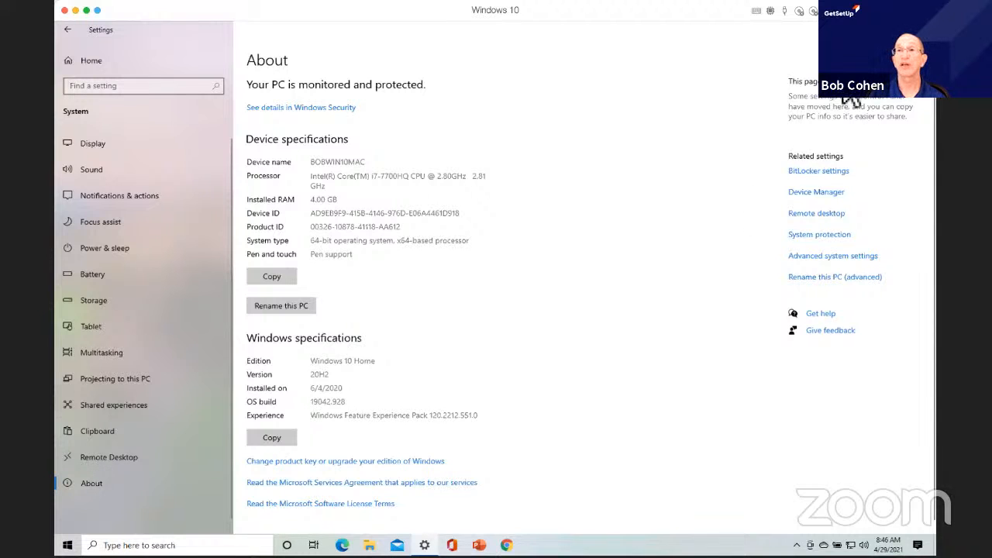
click(731, 86)
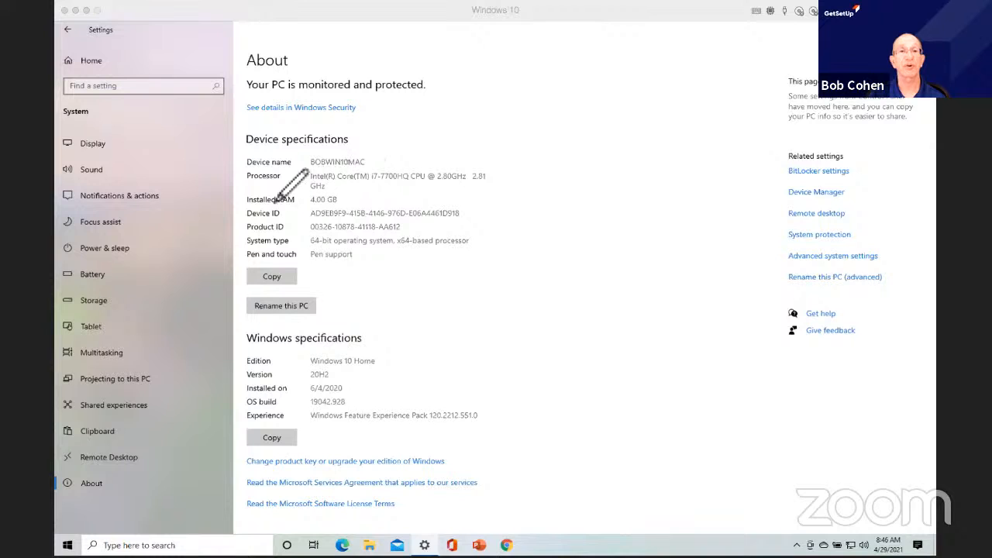
drag(246, 186, 285, 186)
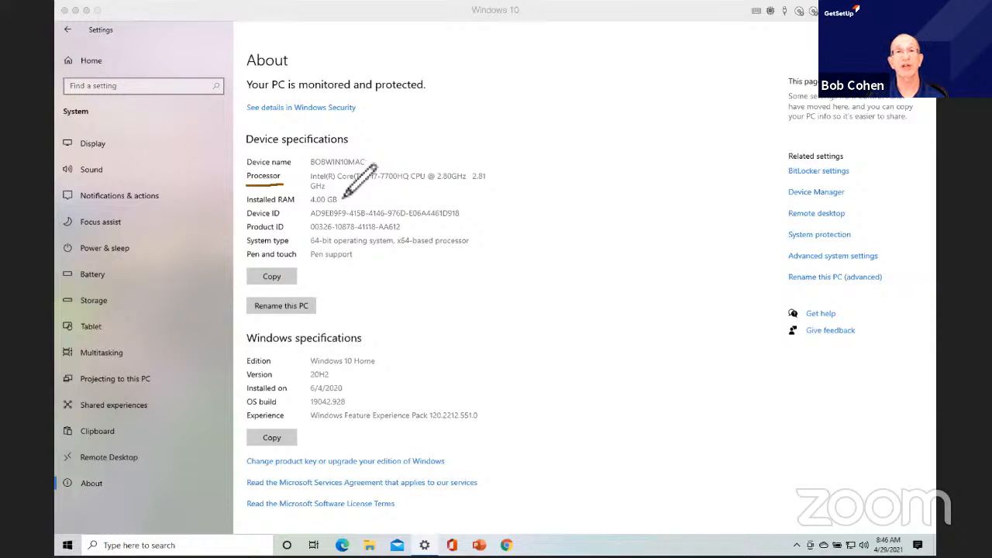
drag(346, 195, 486, 197)
drag(304, 206, 328, 206)
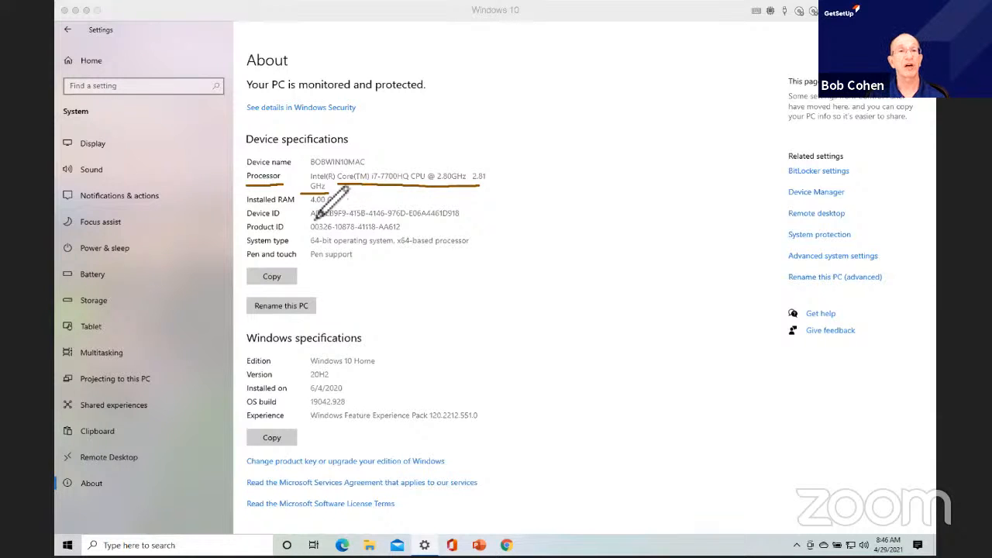
drag(302, 206, 342, 207)
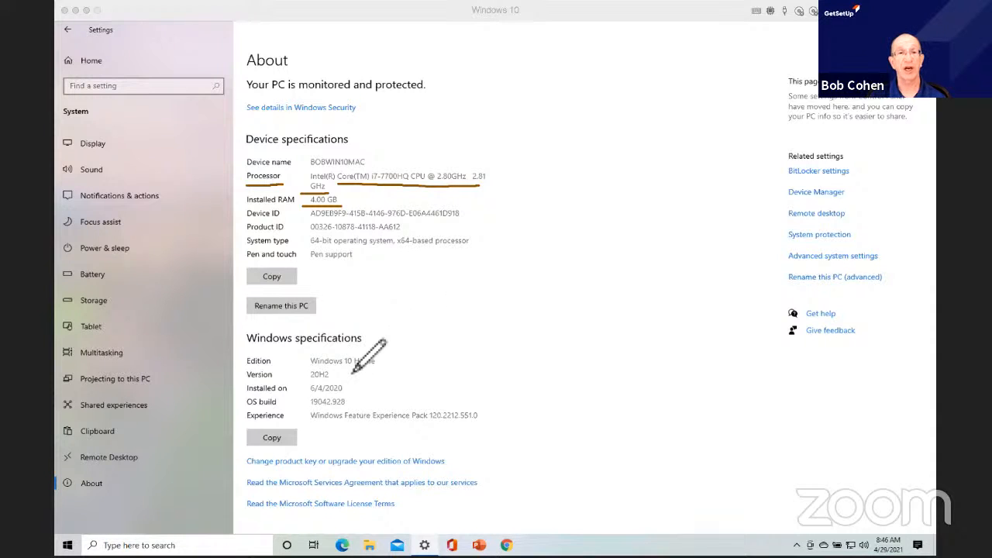
drag(247, 364, 377, 369)
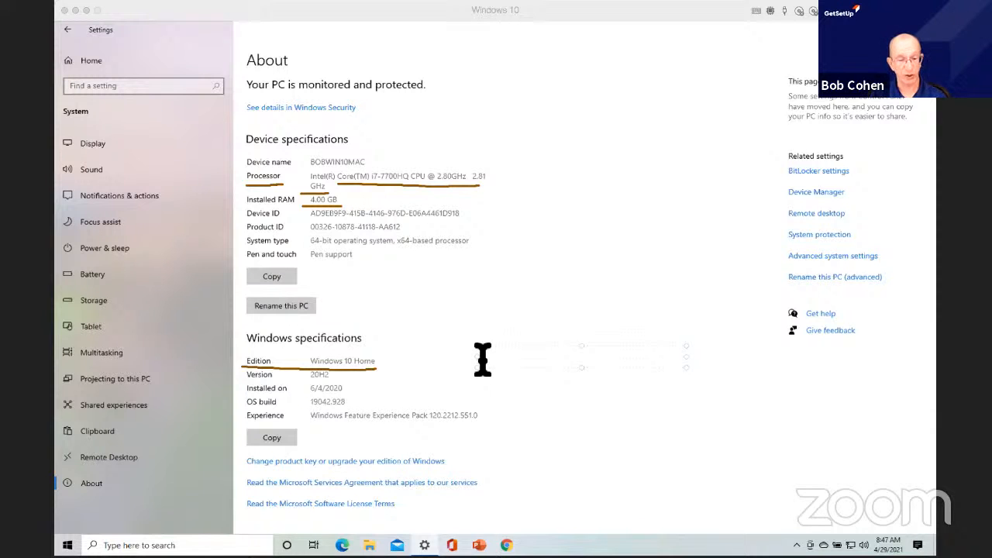
- Add the text annotation "Windows 10s" in the empty area beside the Windows specifications
click(482, 358)
text(Win)
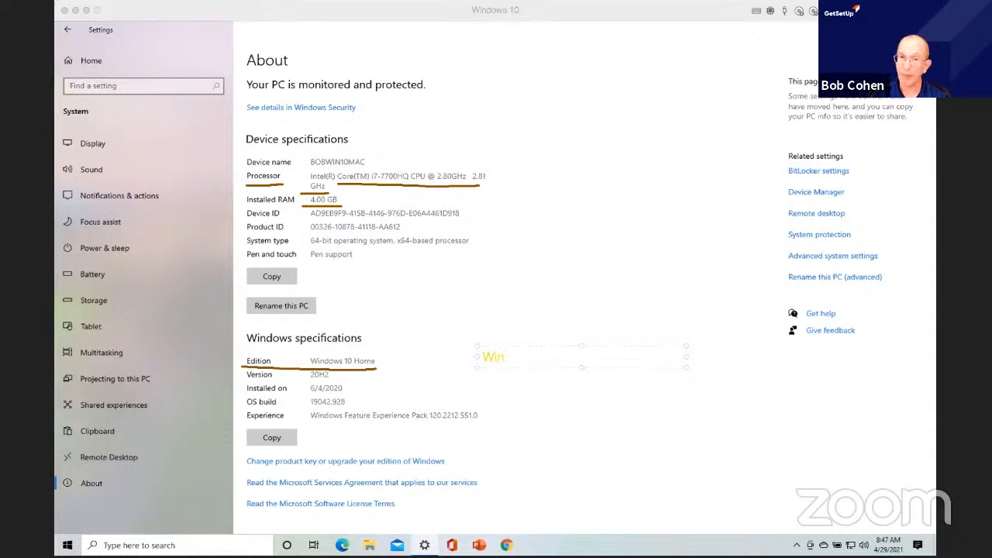
key(BackSpace)
key(BackSpace)
key(BackSpace)
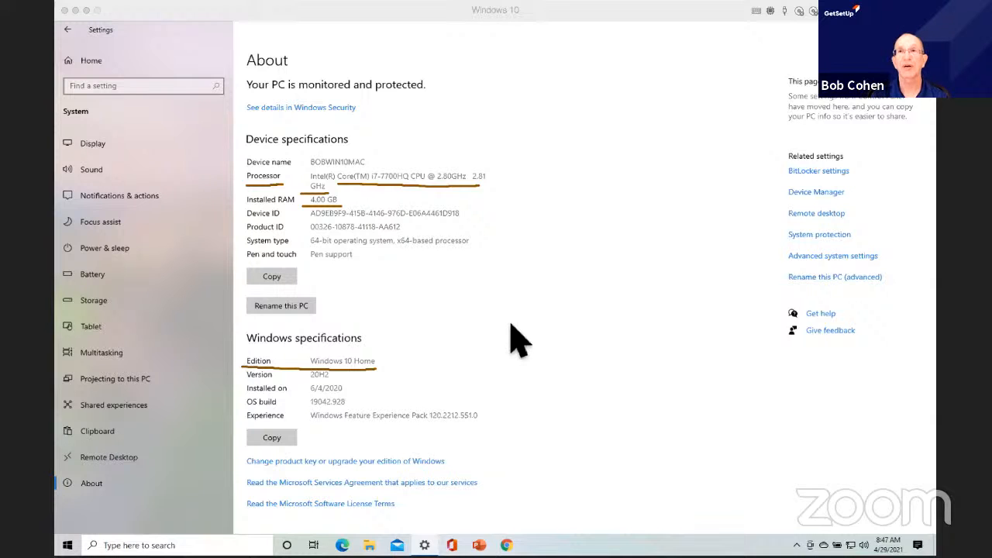
text(Windows )
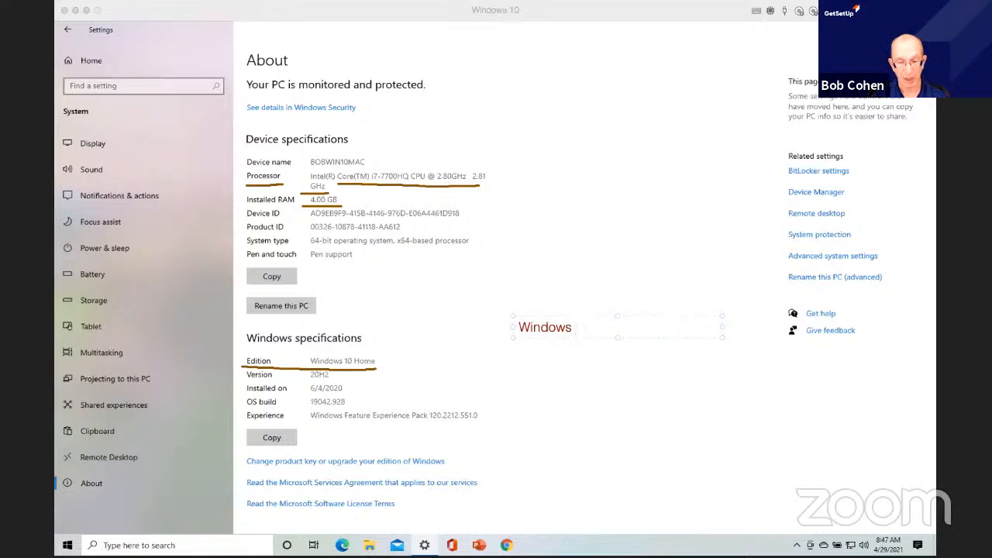
text(10s)
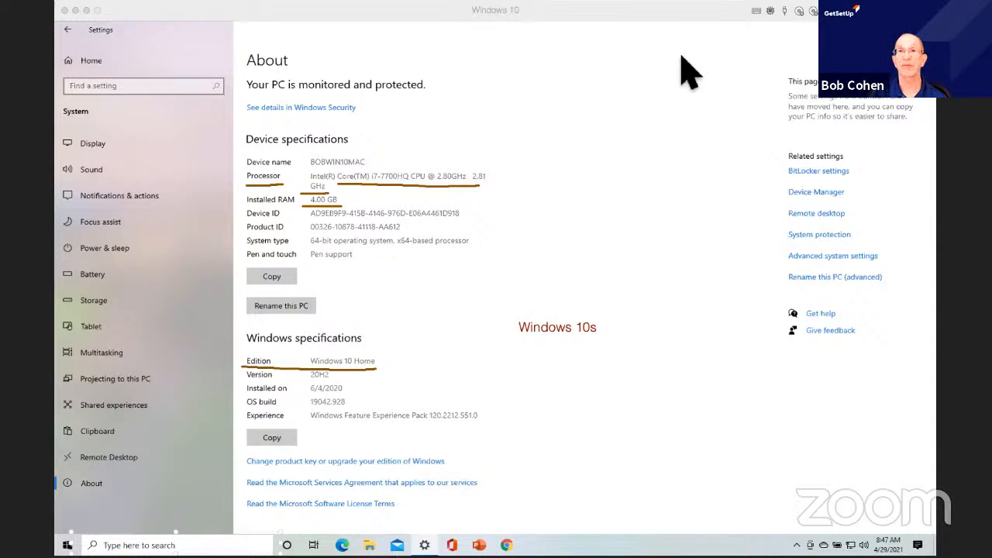
- Look through the Start menu's app list as far as Microsoft Store, then close it and clear the annotations
click(68, 545)
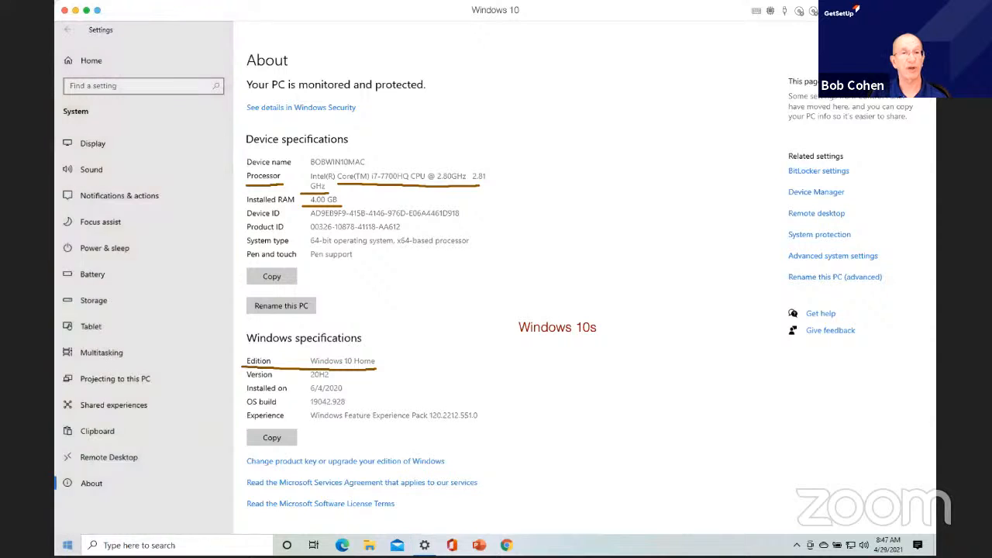
scroll(186, 450, down, 5)
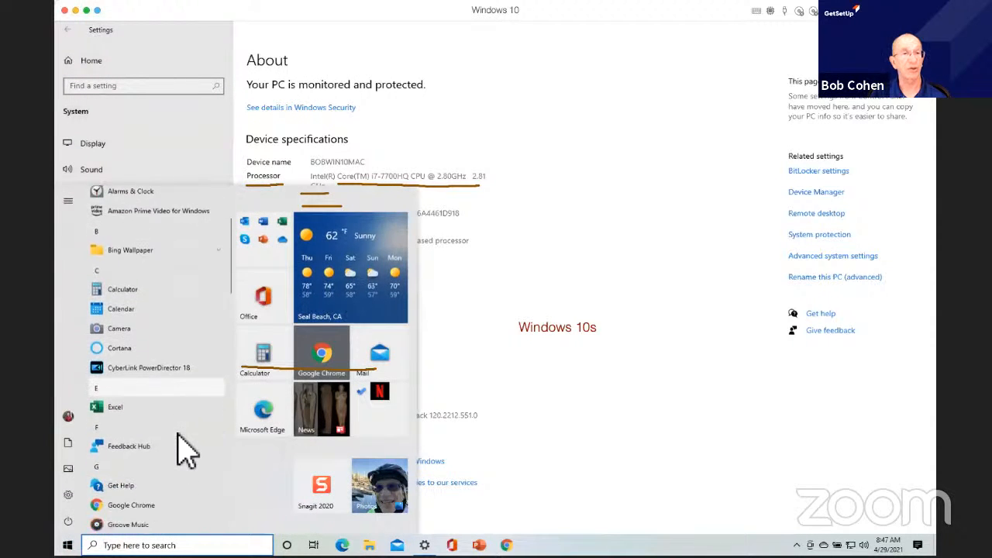
scroll(186, 450, down, 4)
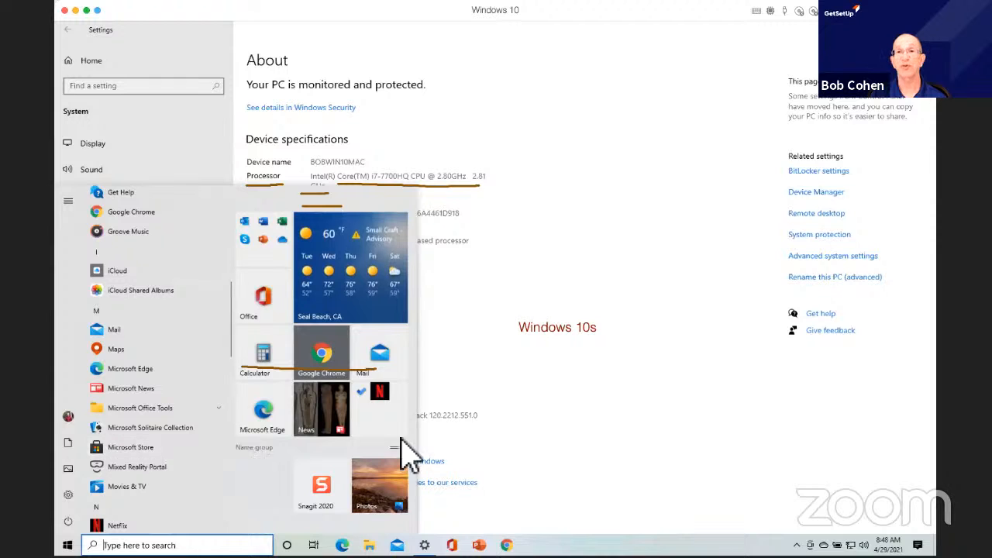
click(587, 365)
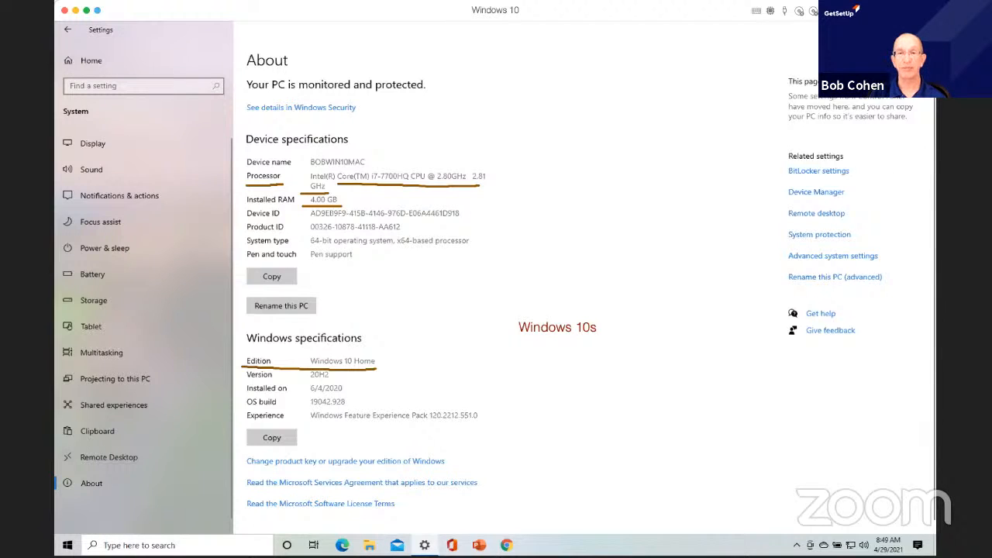
key(Escape)
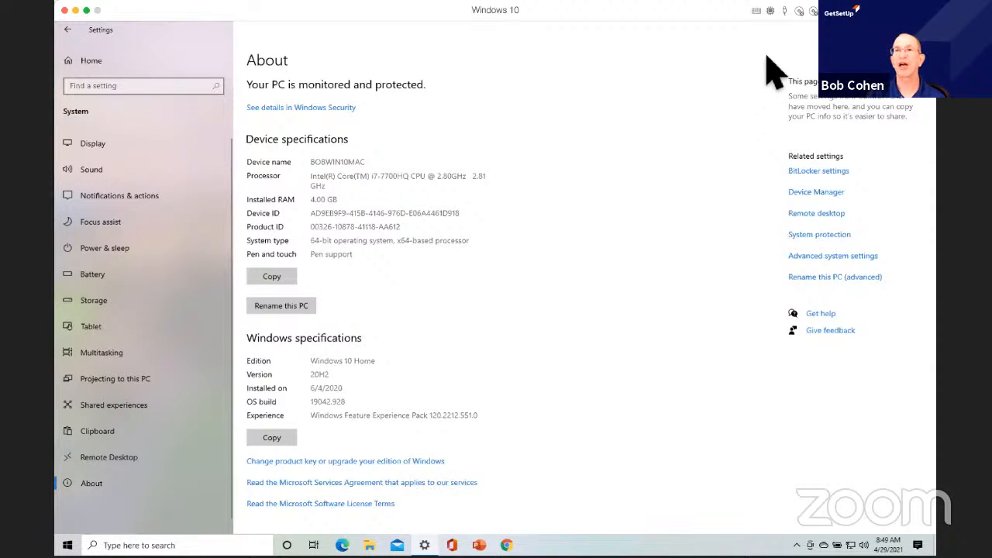
- Circle the processor specification and underline its brand, model and clock speed with the annotation pen, then clear the marks
click(734, 84)
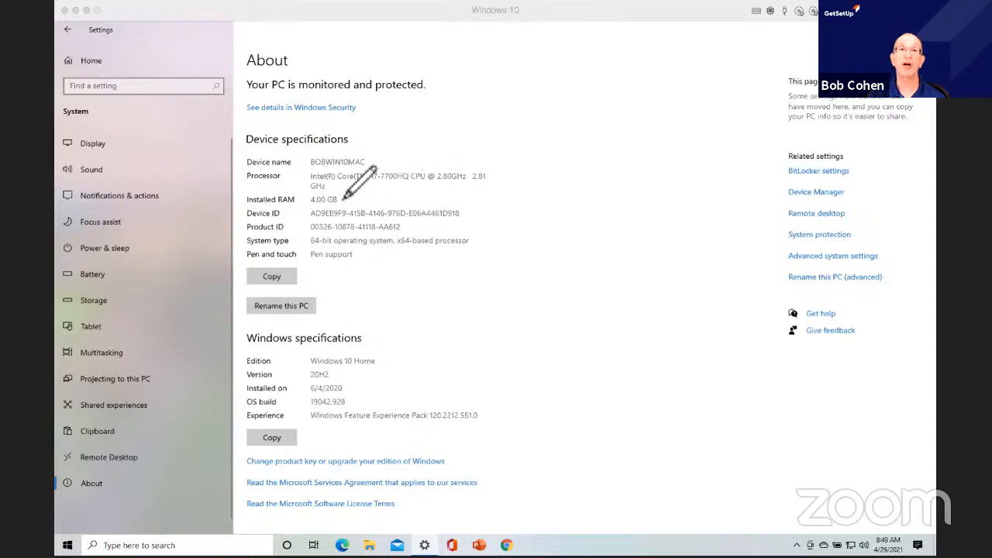
mouse_move(243, 155)
mouse_down()
mouse_move(356, 142)
mouse_move(496, 147)
mouse_move(454, 195)
mouse_move(306, 194)
mouse_move(240, 174)
mouse_move(256, 162)
mouse_up()
drag(310, 184, 466, 185)
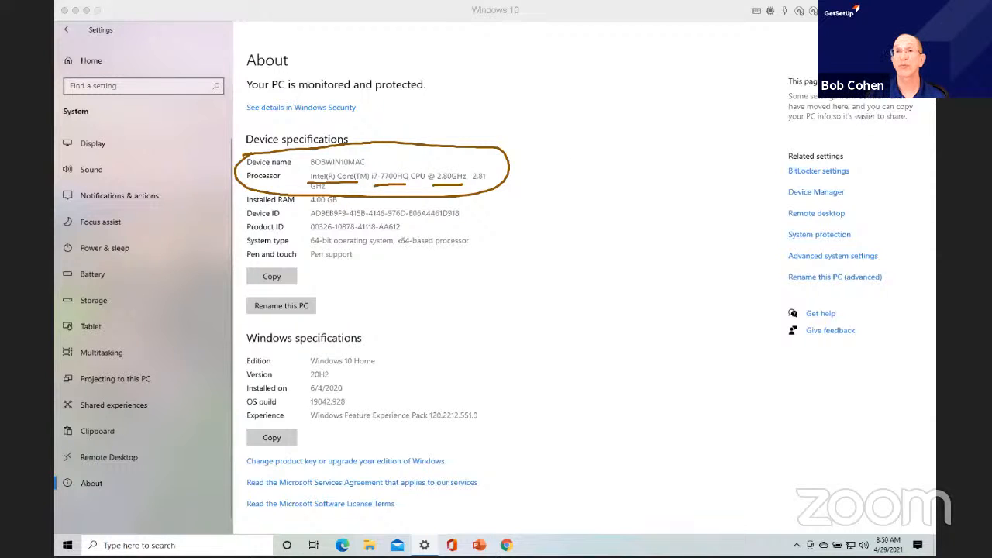
click(863, 87)
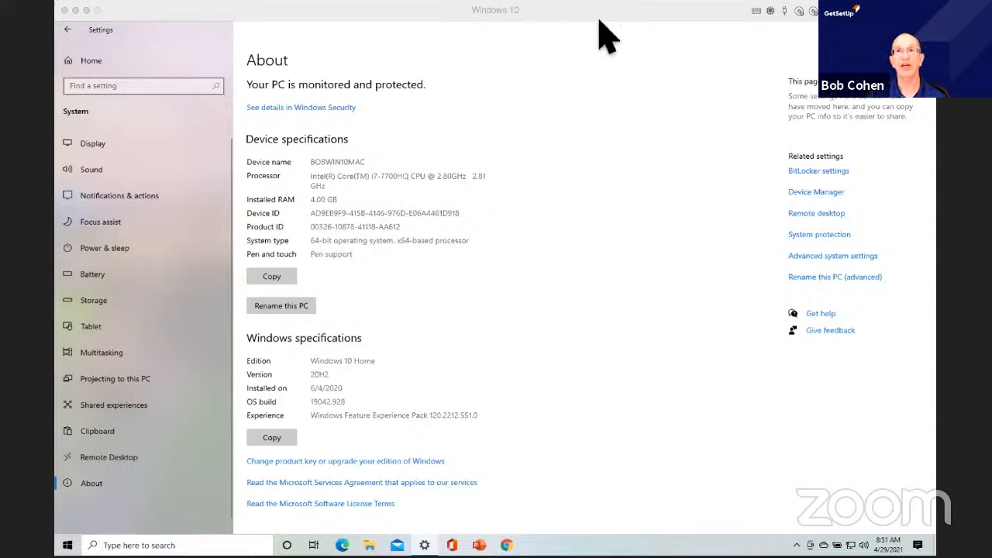
- Open the Storage settings and examine the size and usage of Local Disk (C:)
click(100, 301)
click(100, 303)
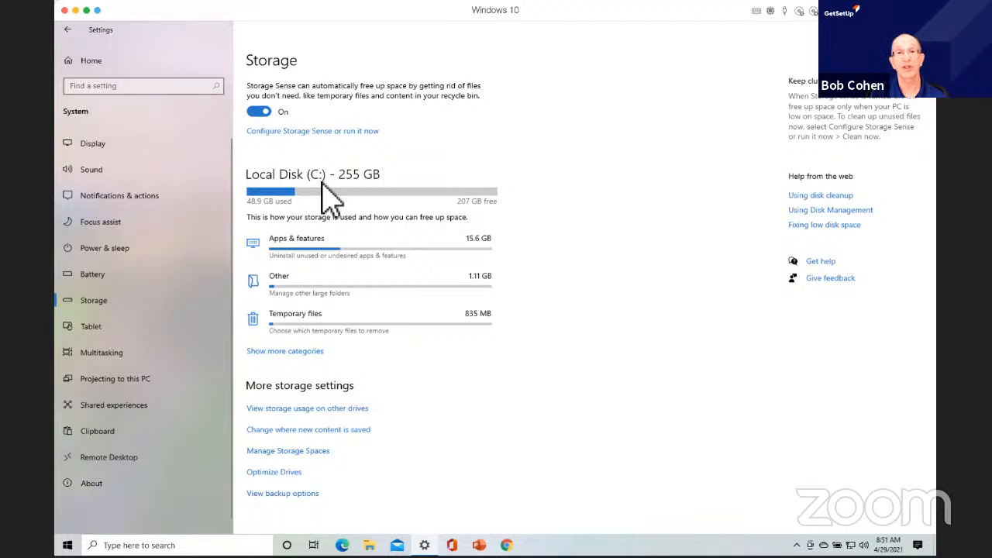
click(323, 187)
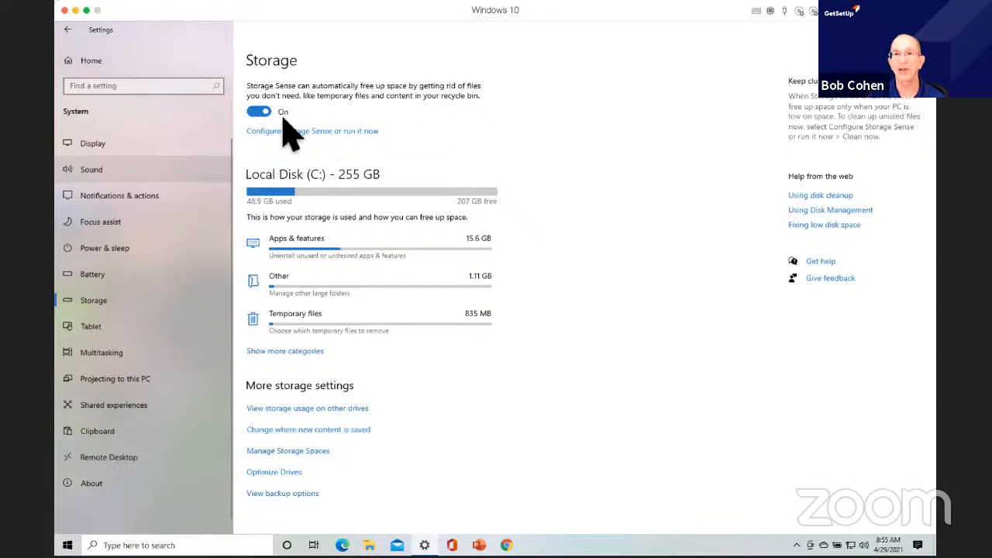
- View the list of removable temporary files, then go back to the Settings home page
click(277, 338)
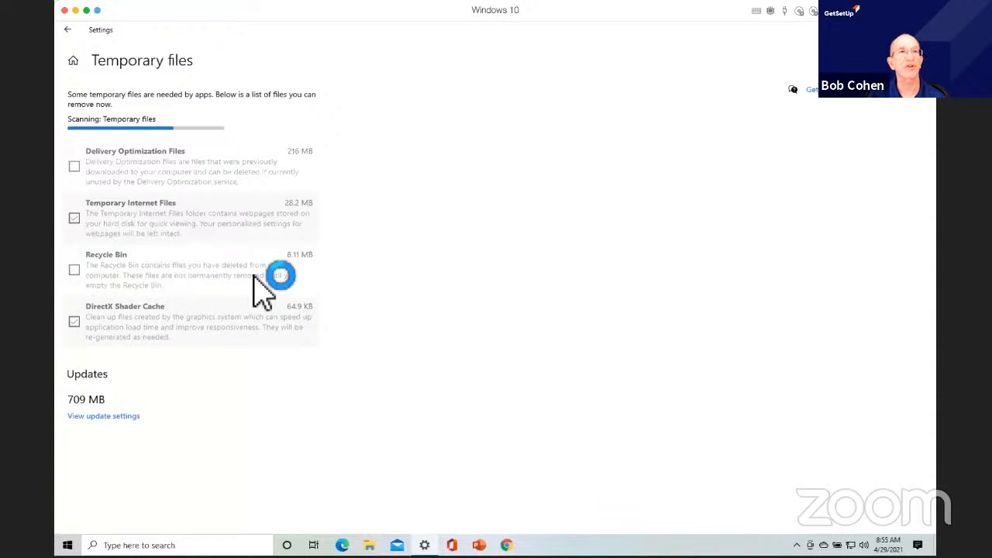
click(68, 29)
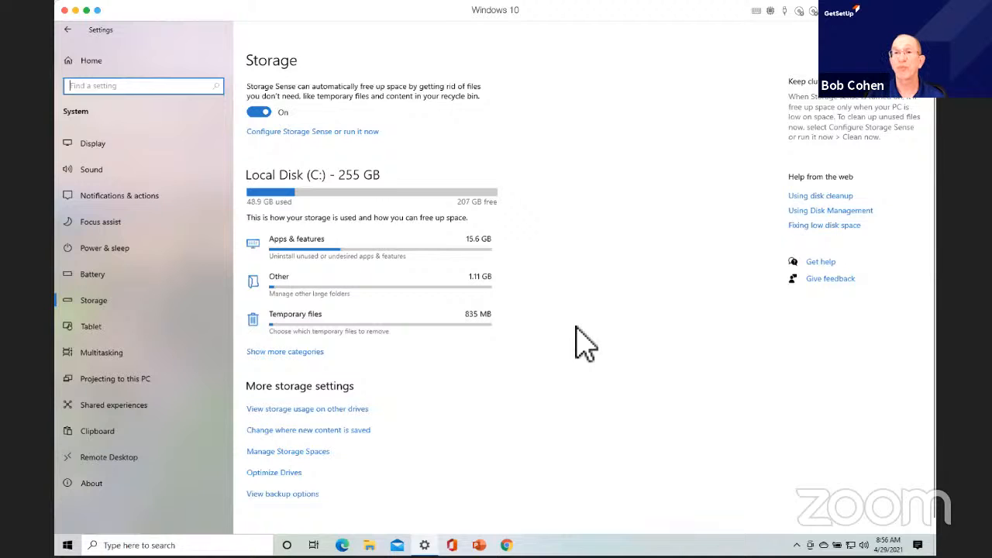
click(815, 196)
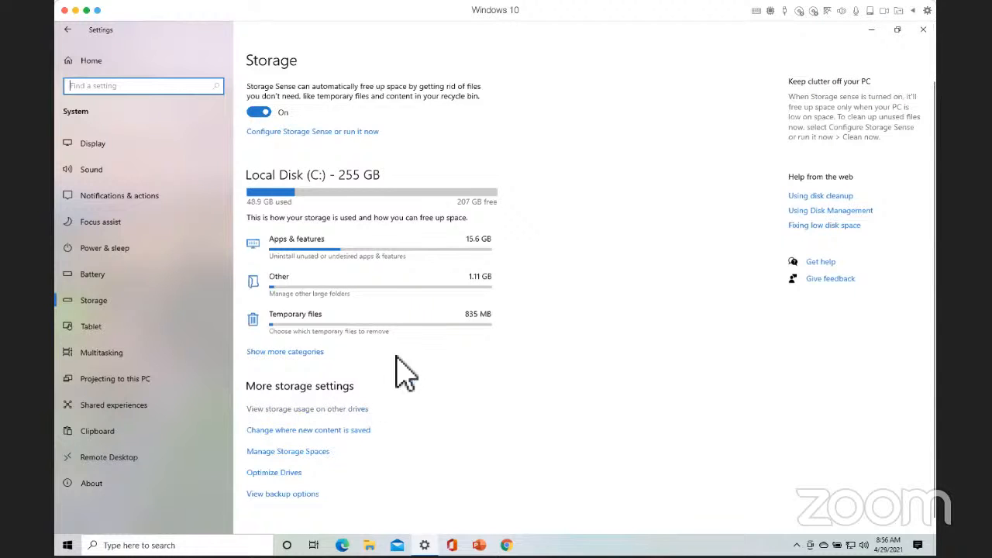
click(67, 31)
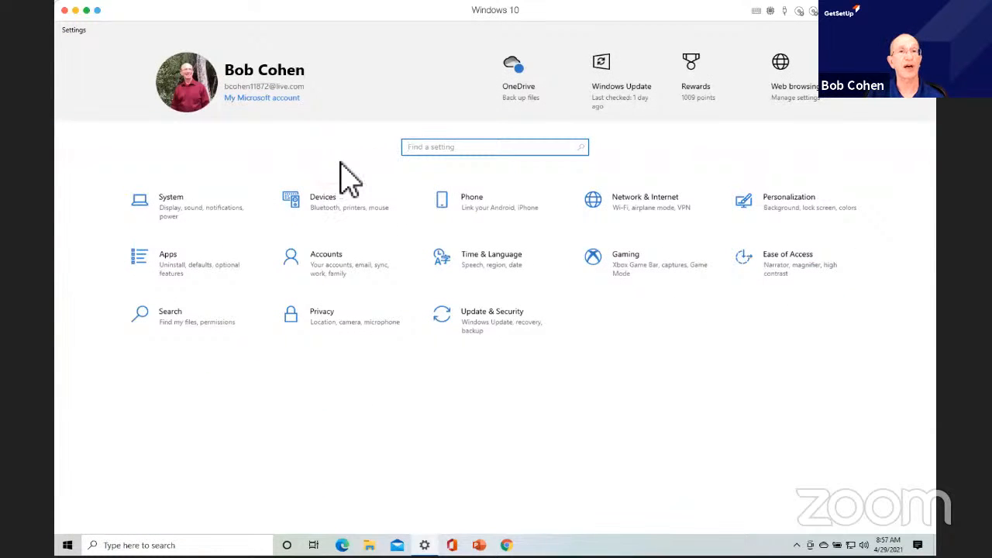
- Open the Devices settings, read the web help on fixing Bluetooth connections, then close the help window
click(346, 206)
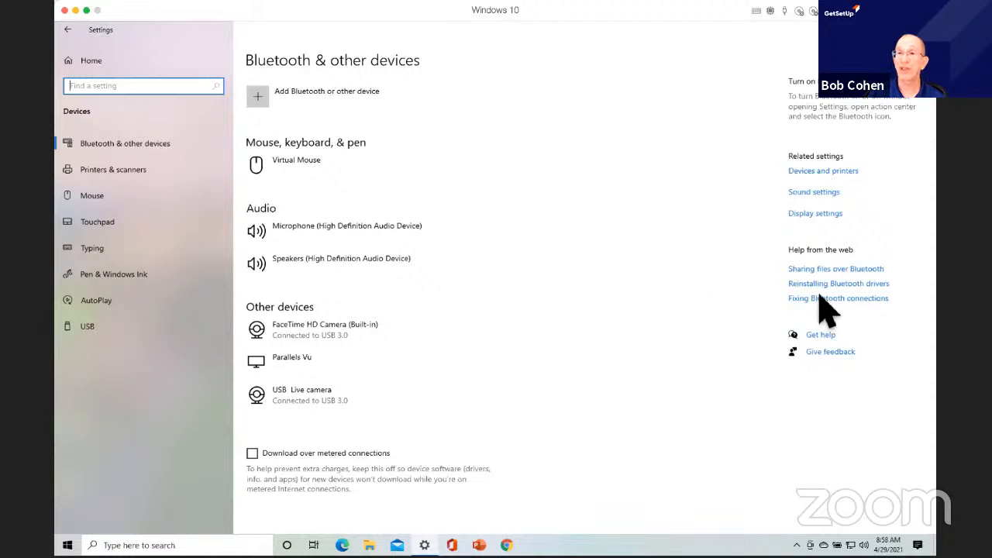
click(751, 303)
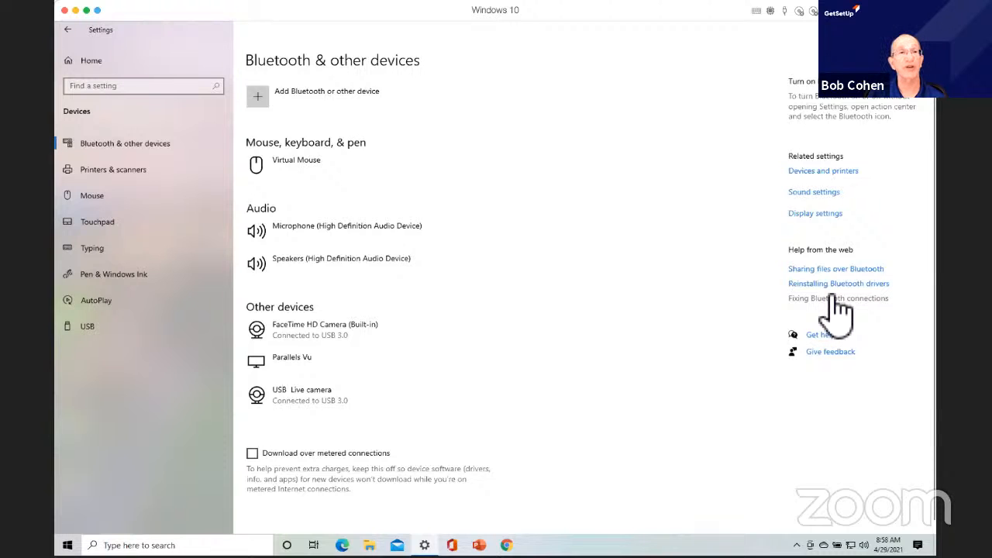
click(836, 299)
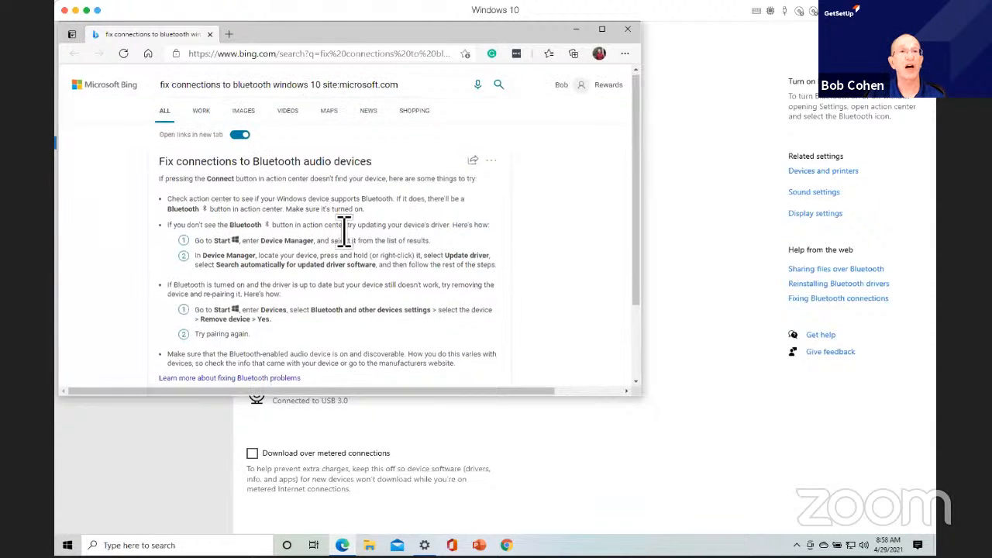
scroll(338, 232, down, 1)
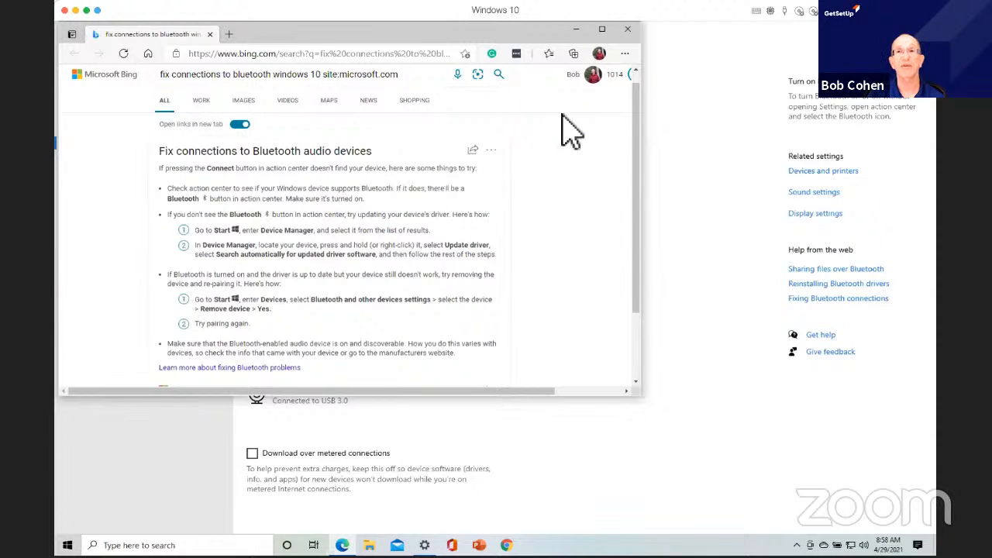
click(629, 31)
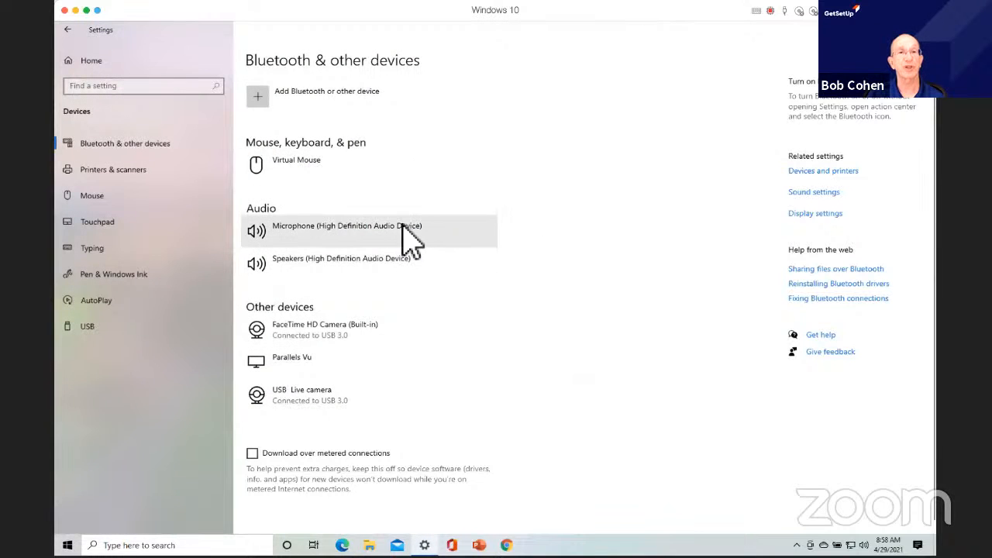
- View the Printers & scanners settings and the troubleshooter's printer list, then close the troubleshooter and return to the Settings home page
click(140, 174)
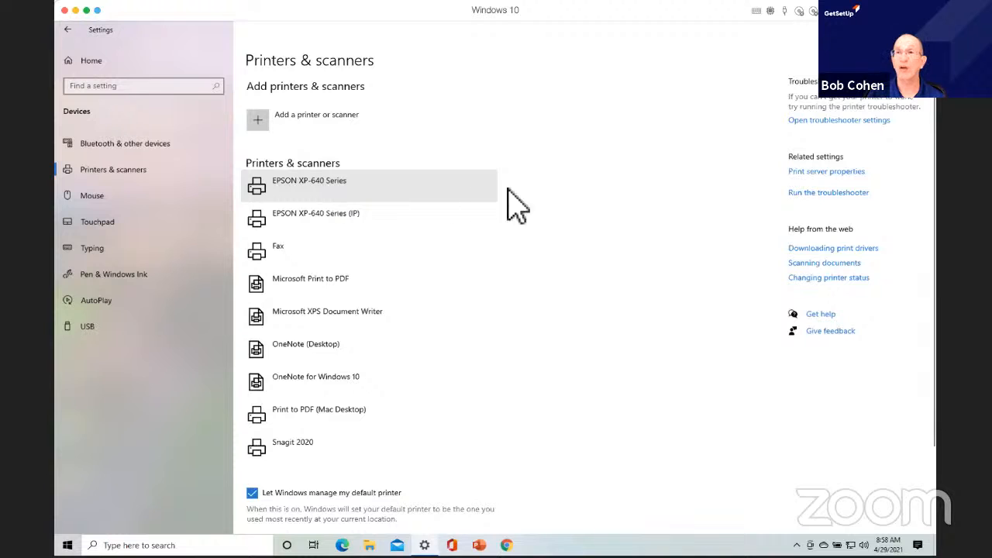
click(811, 194)
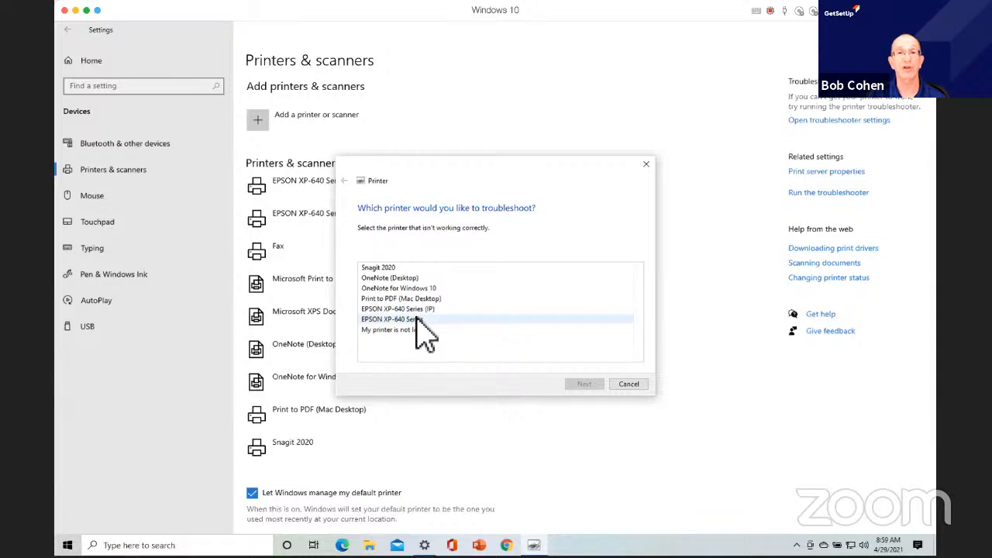
click(644, 164)
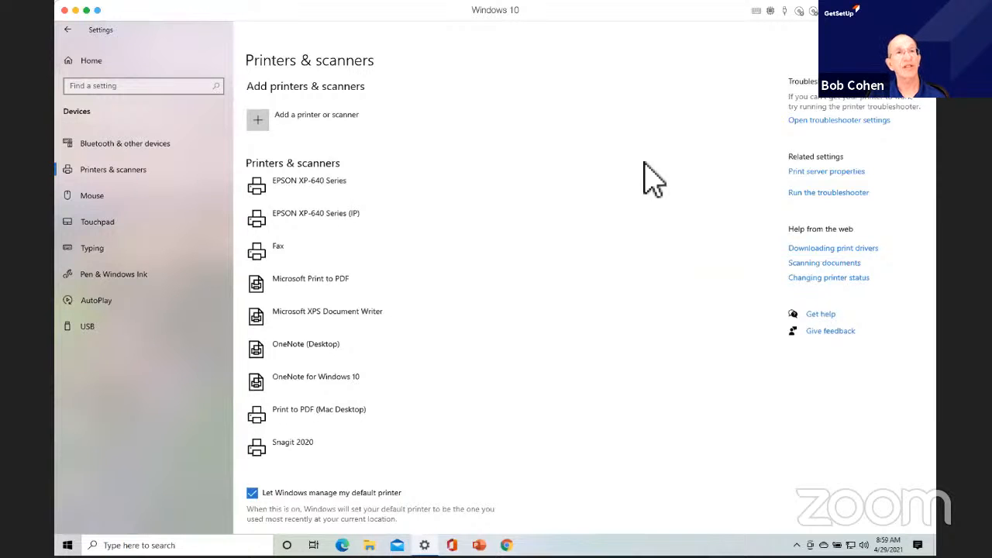
click(70, 34)
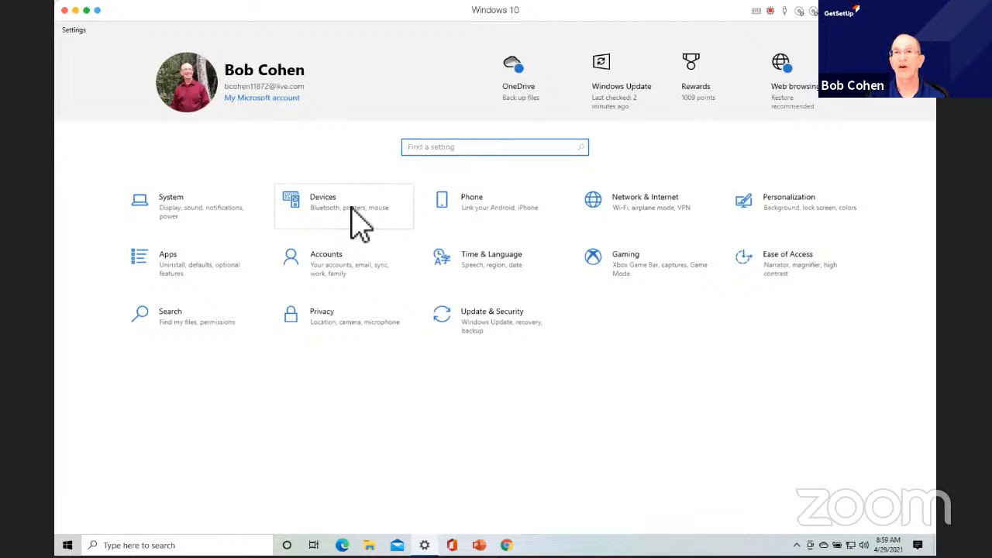
- Examine the network status and troubleshooting help links in the Network & Internet settings, then return to the Settings home page
click(654, 207)
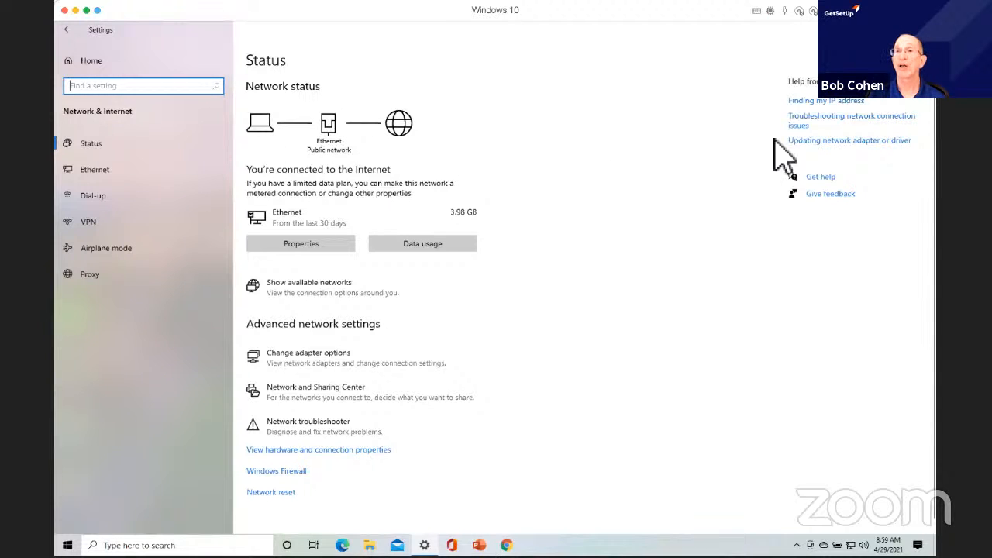
click(814, 121)
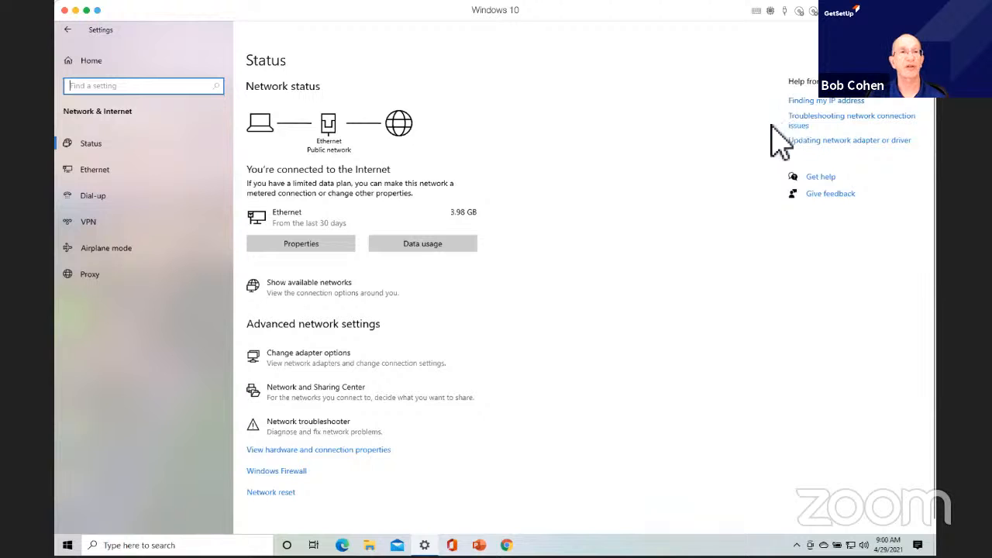
click(67, 31)
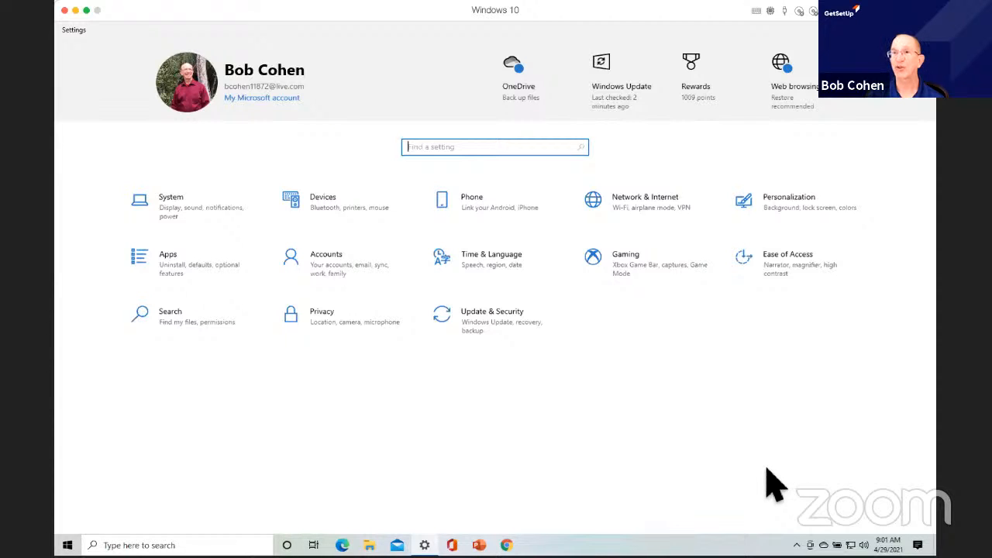
- View the installed apps and the available default web browsers in the Apps settings, then return to the Settings home page without choosing one
click(186, 276)
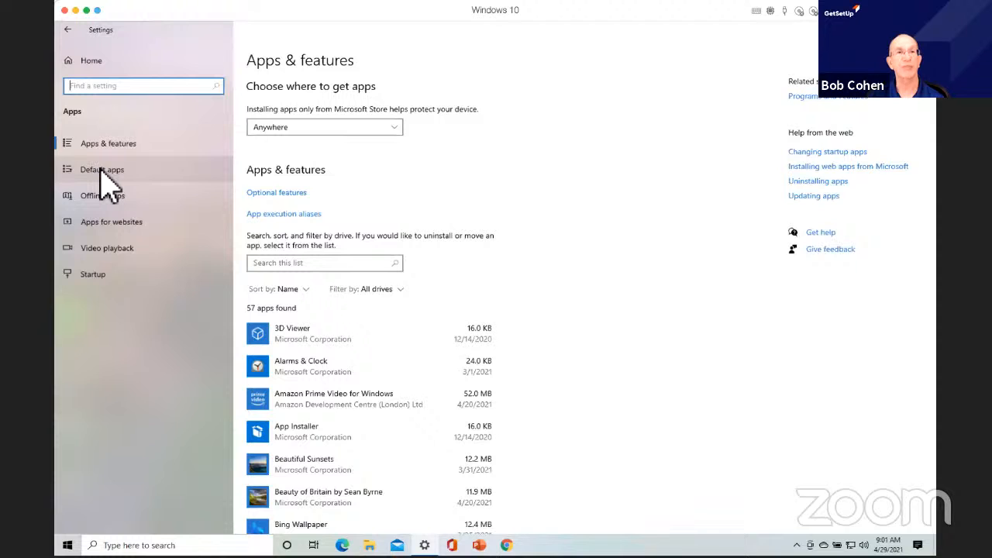
click(101, 172)
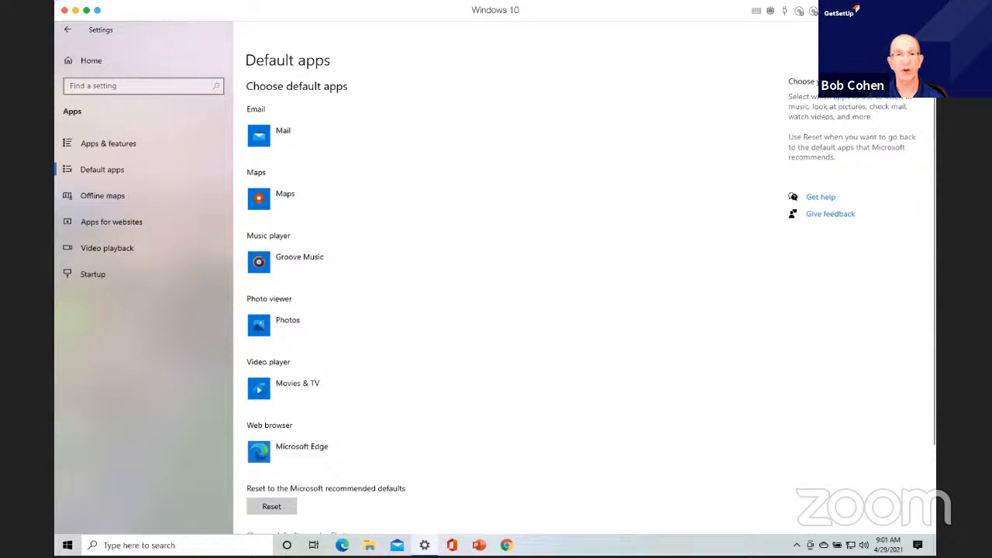
click(293, 448)
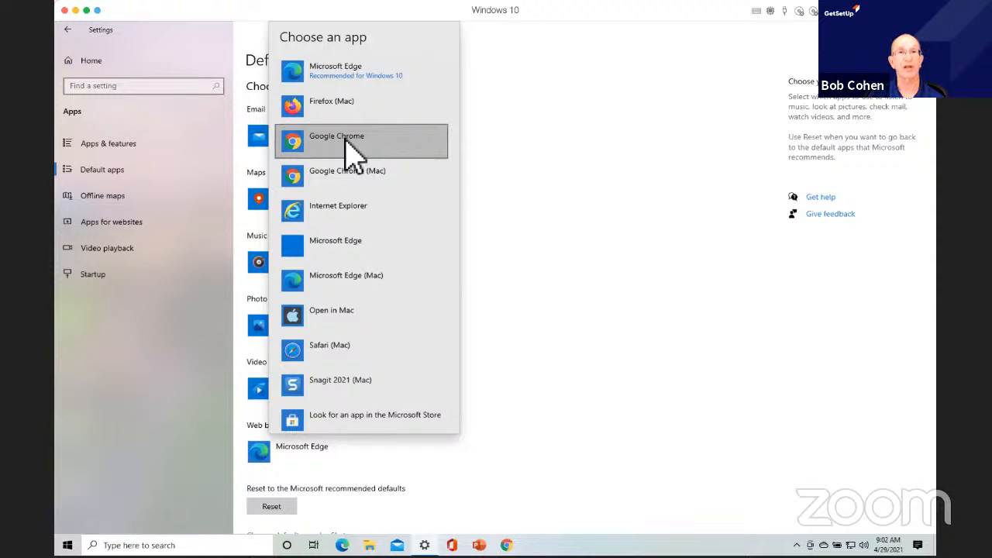
click(504, 198)
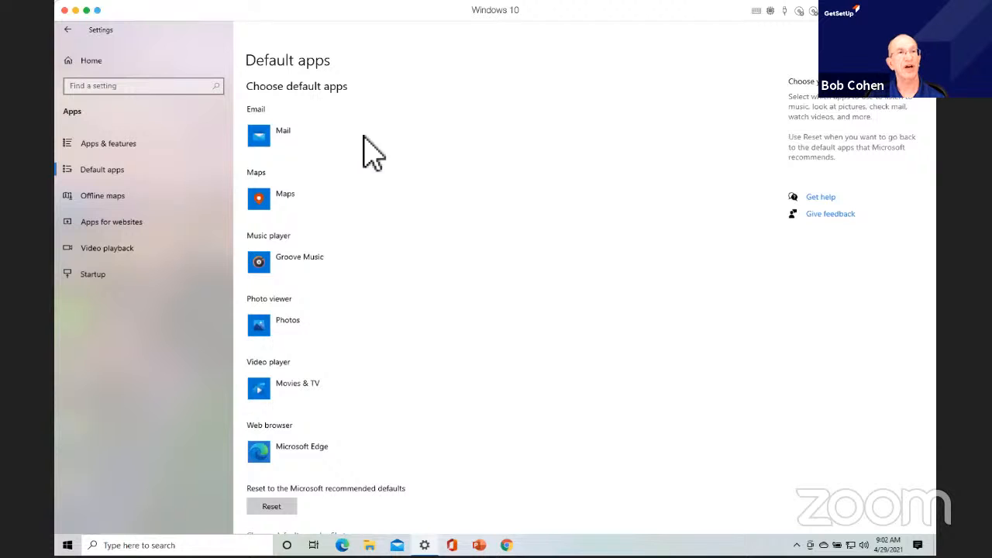
click(69, 31)
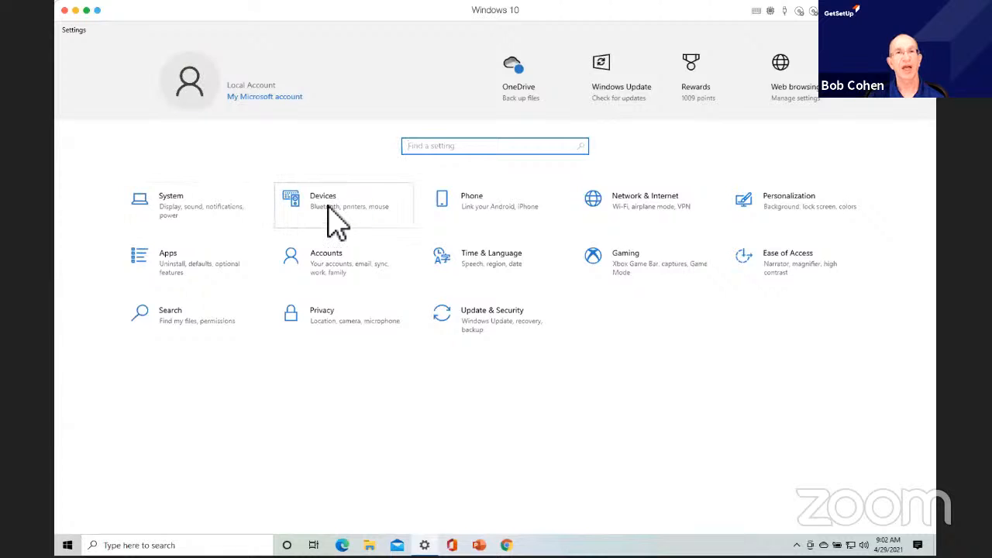
- Examine the options for the FaceTime HD Camera (Built-in) device, then glance at the System display settings and return to the Settings home page
click(332, 221)
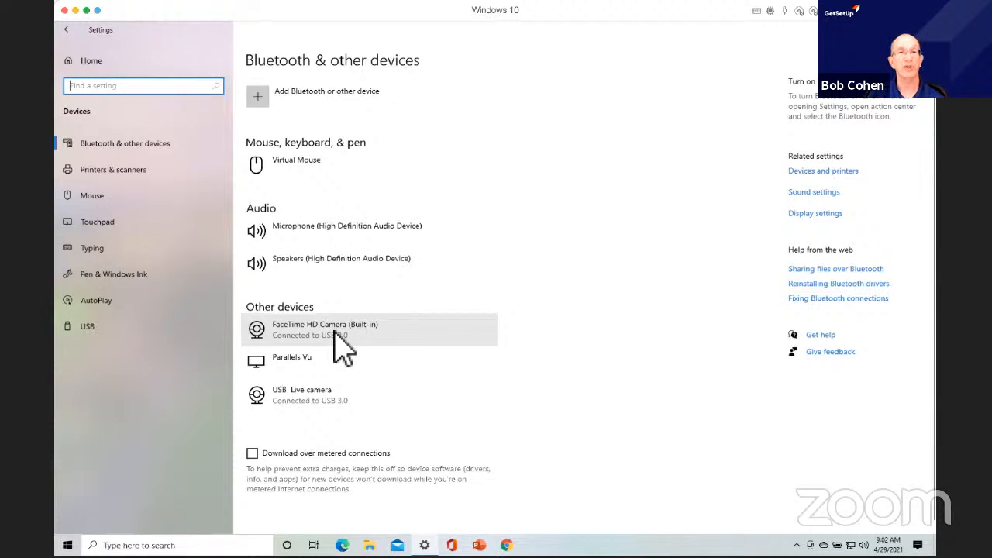
click(402, 329)
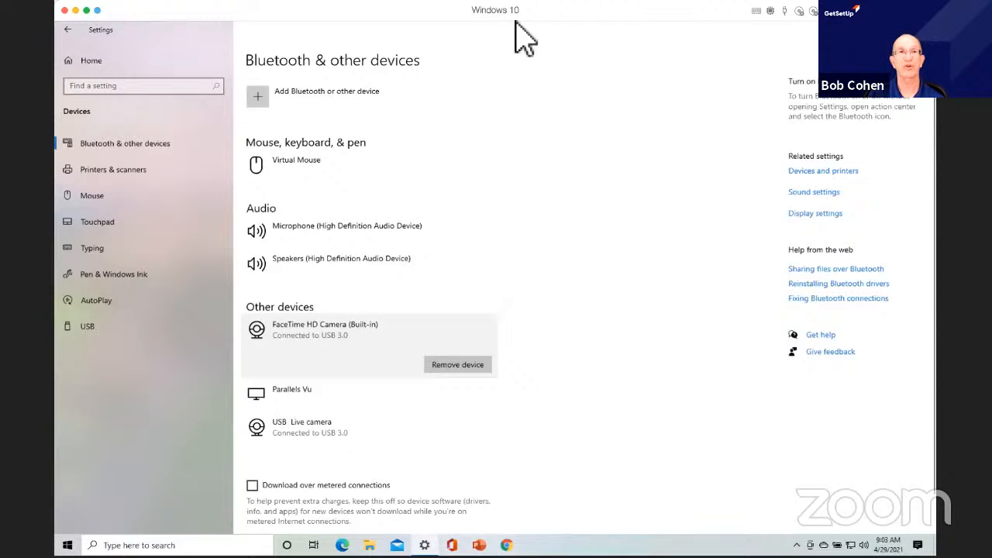
click(67, 31)
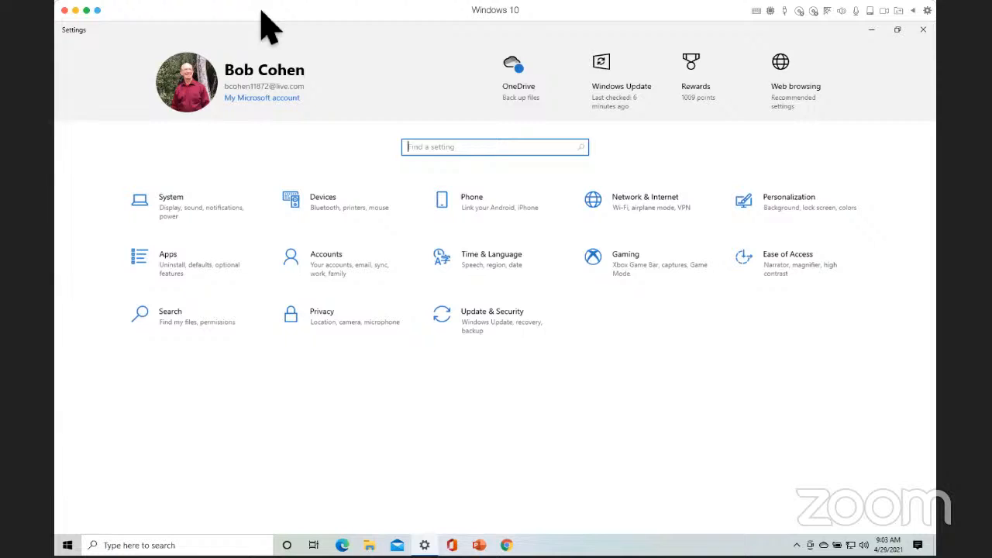
click(201, 210)
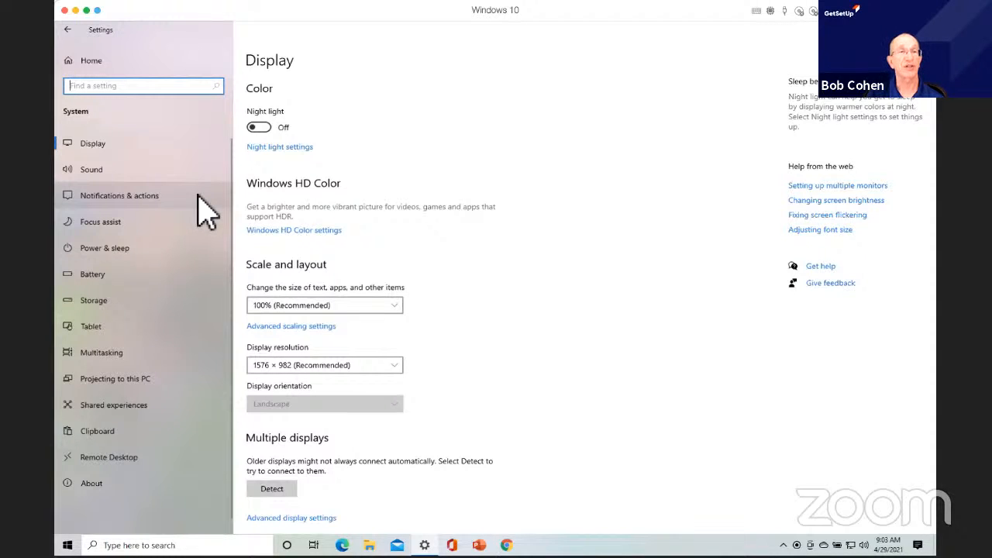
click(67, 31)
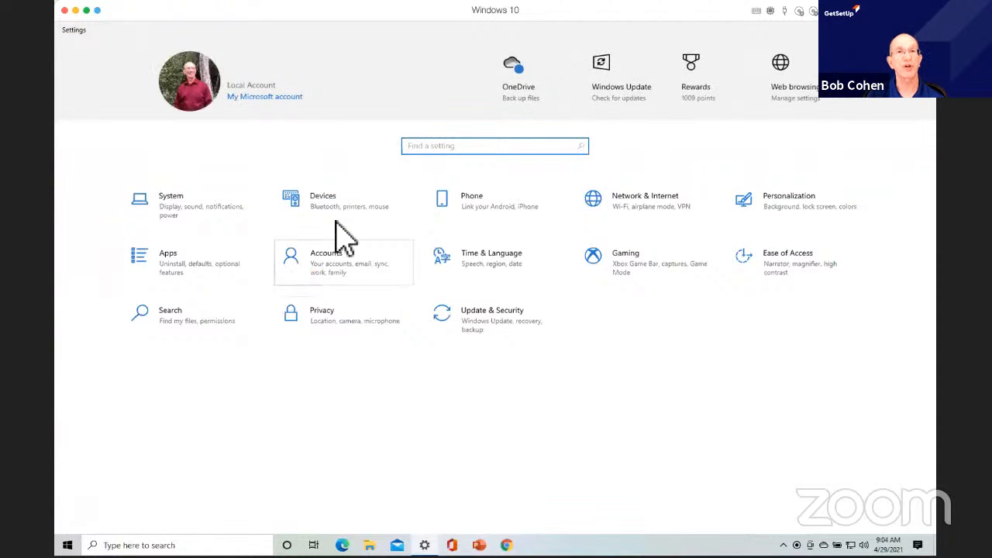
- View the touchpad sensitivity choices in the Devices settings, then return to the Settings home page without changing the sensitivity
click(342, 222)
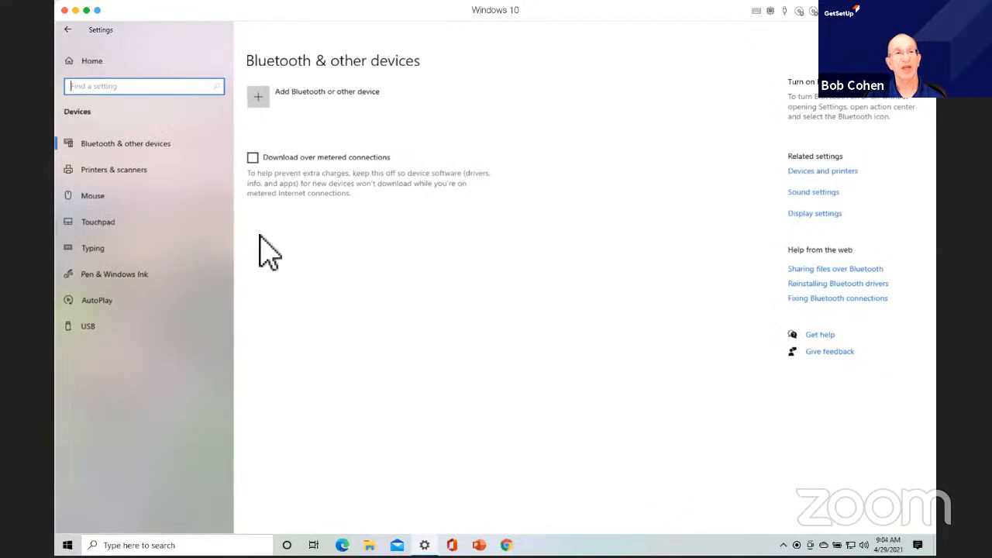
click(109, 220)
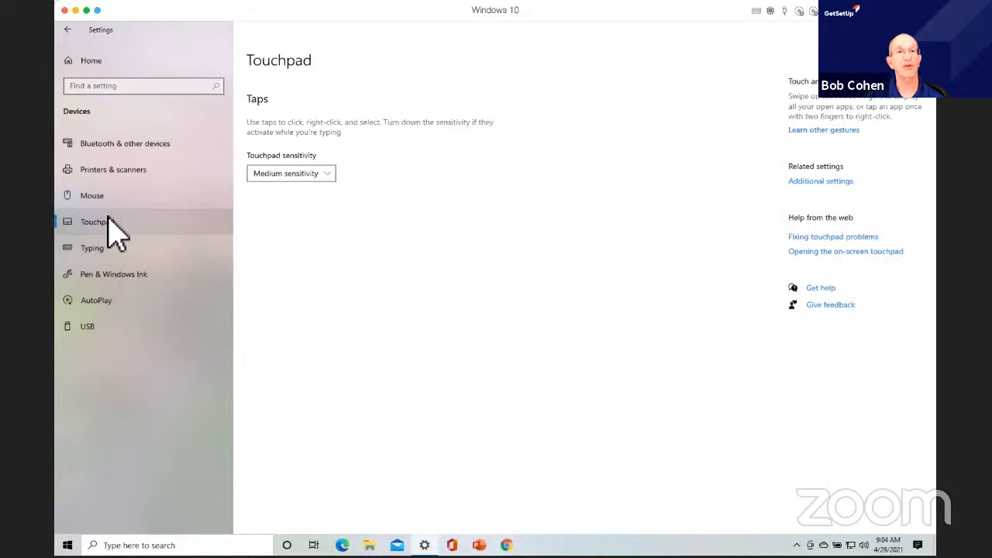
click(329, 175)
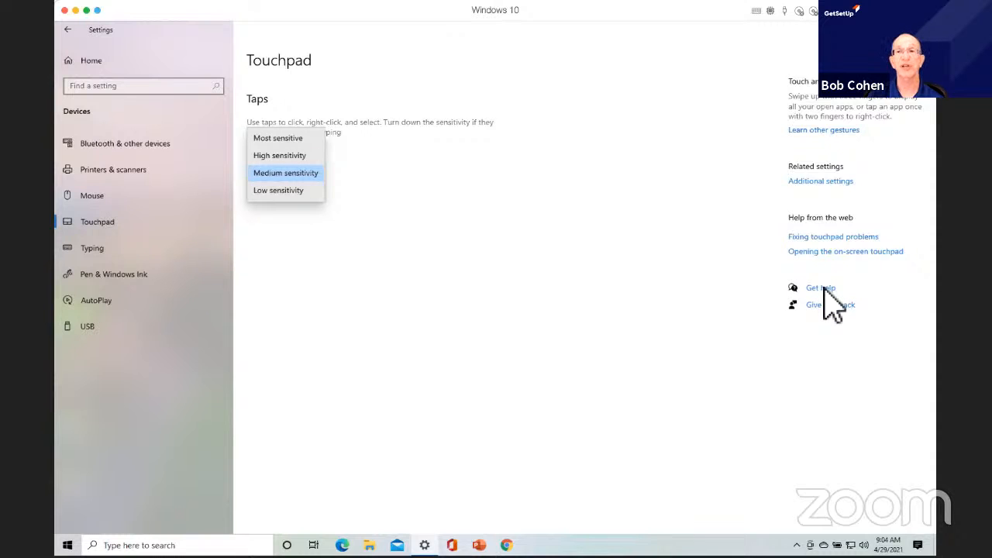
click(67, 31)
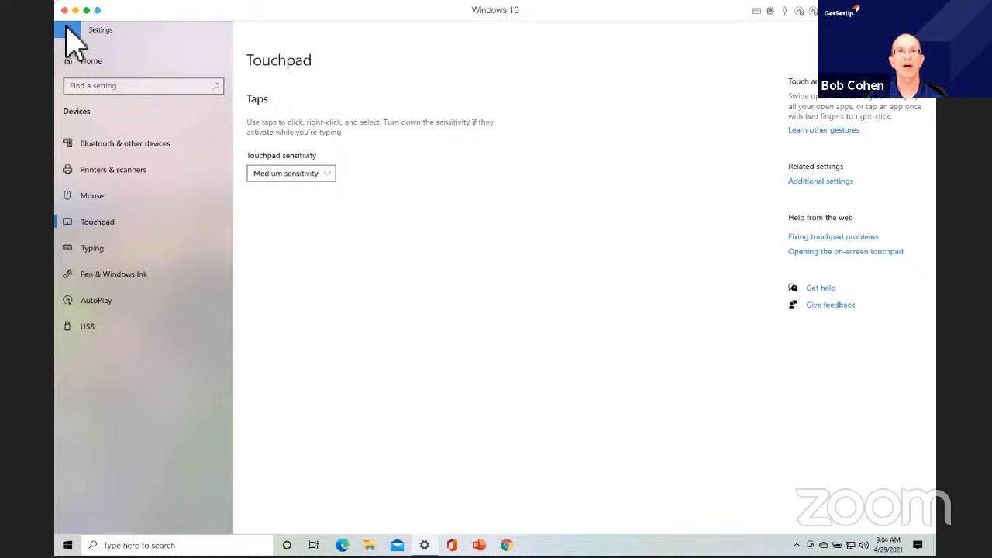
click(68, 31)
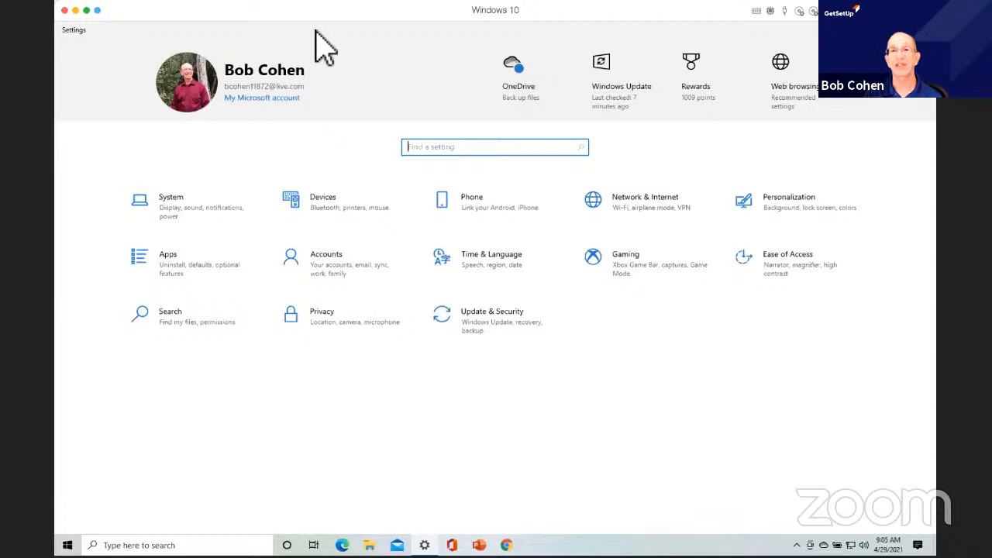
- Open the Ease of Access settings and look through the Vision, Hearing and Interaction categories
click(787, 262)
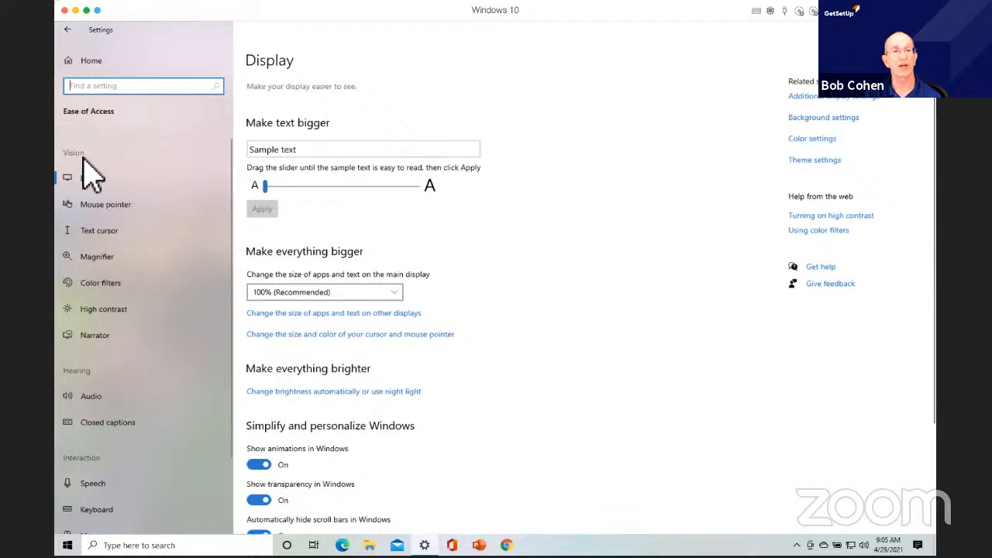
scroll(113, 396, down, 2)
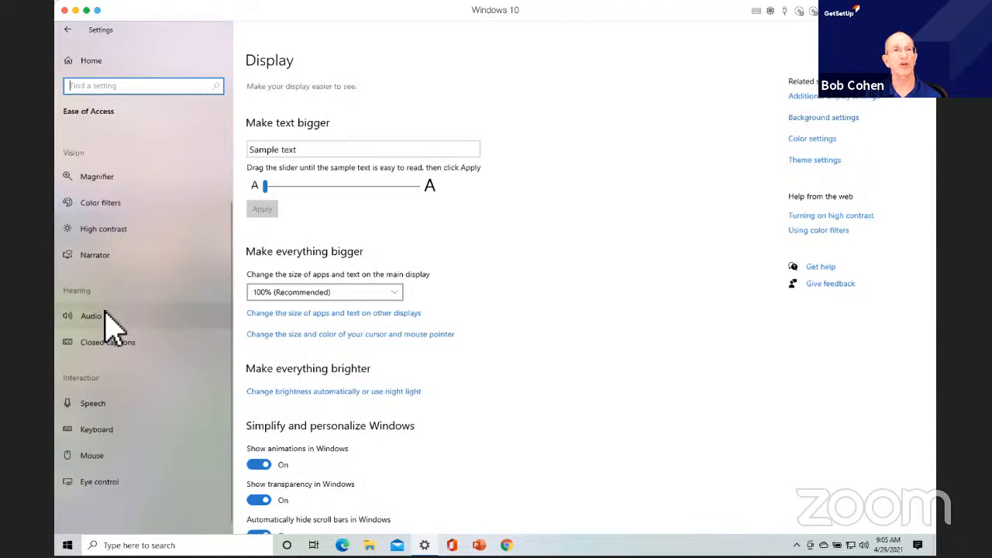
scroll(108, 322, up, 2)
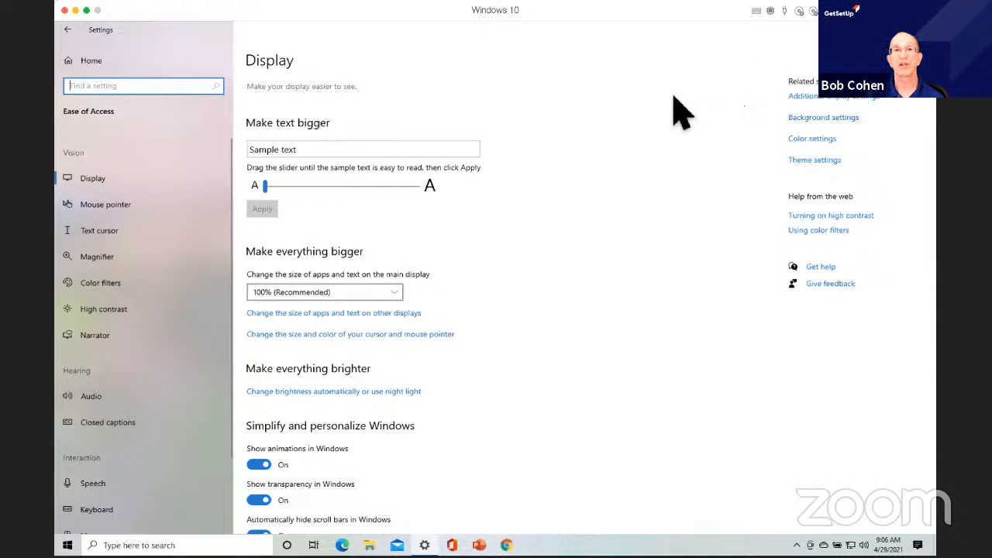
- Circle the Make text bigger section with the annotation pen, then raise the text size to just under half its range and apply it
mouse_move(346, 103)
mouse_down()
mouse_move(272, 113)
mouse_move(220, 187)
mouse_move(394, 249)
mouse_move(503, 105)
mouse_move(338, 116)
mouse_up()
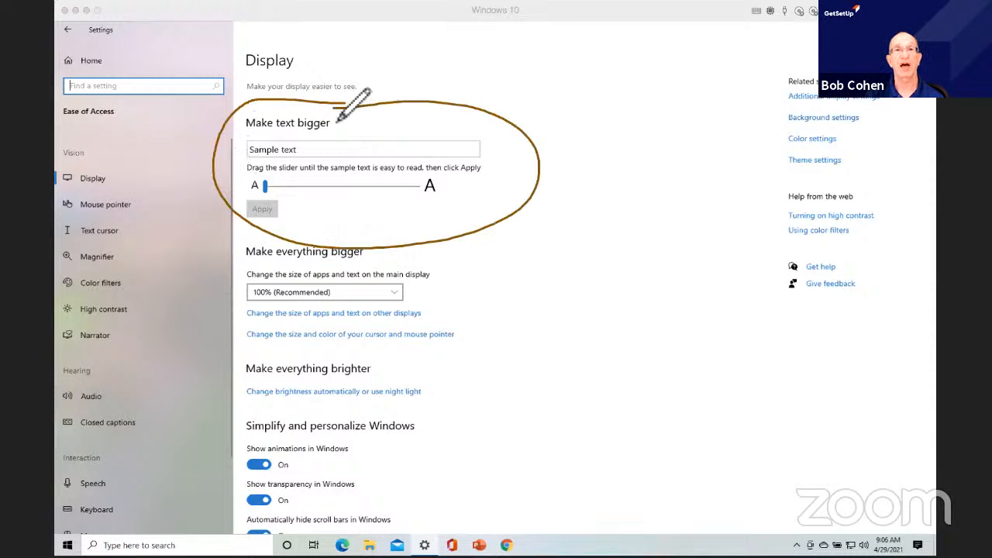
click(265, 187)
drag(266, 187, 332, 194)
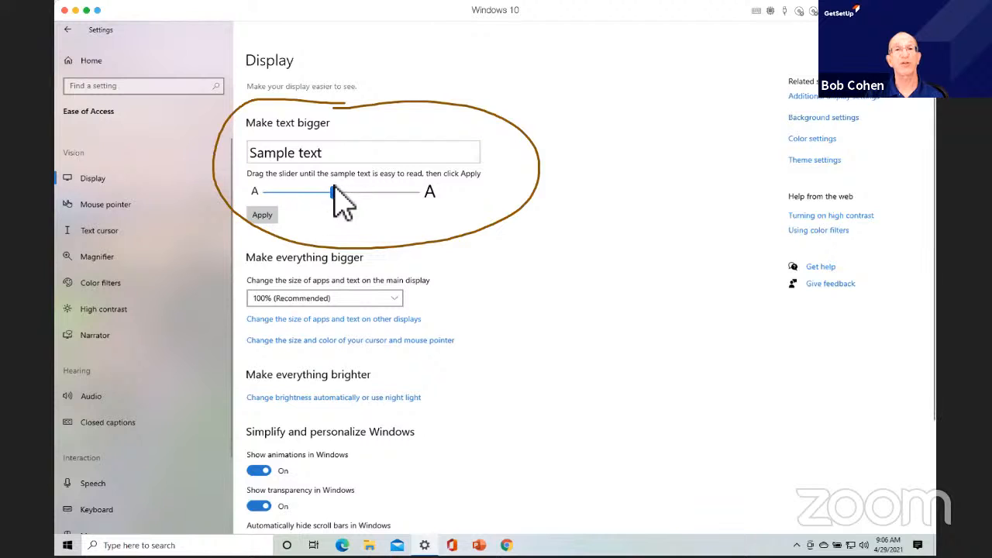
click(262, 215)
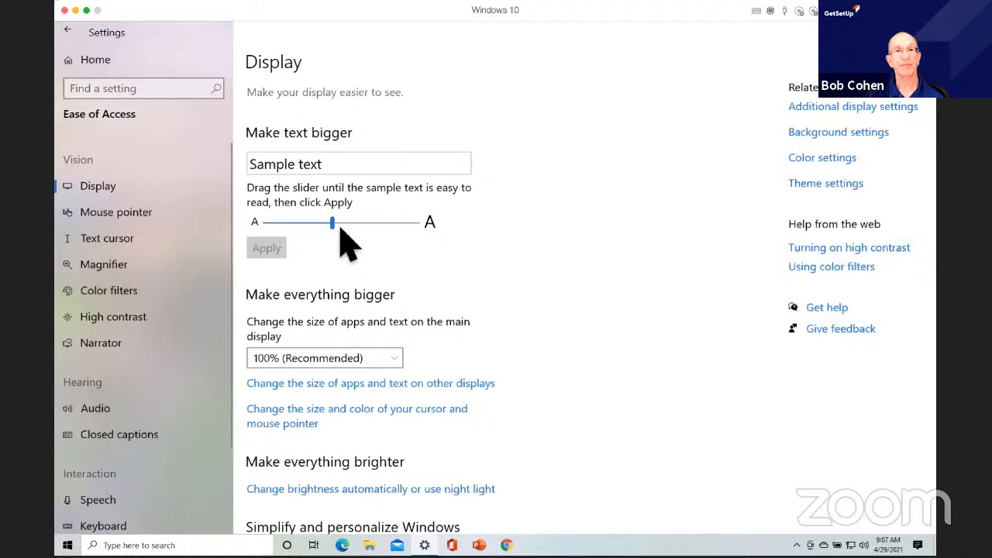
- Set the text size back to its smallest value and apply it
drag(333, 225, 262, 234)
click(266, 242)
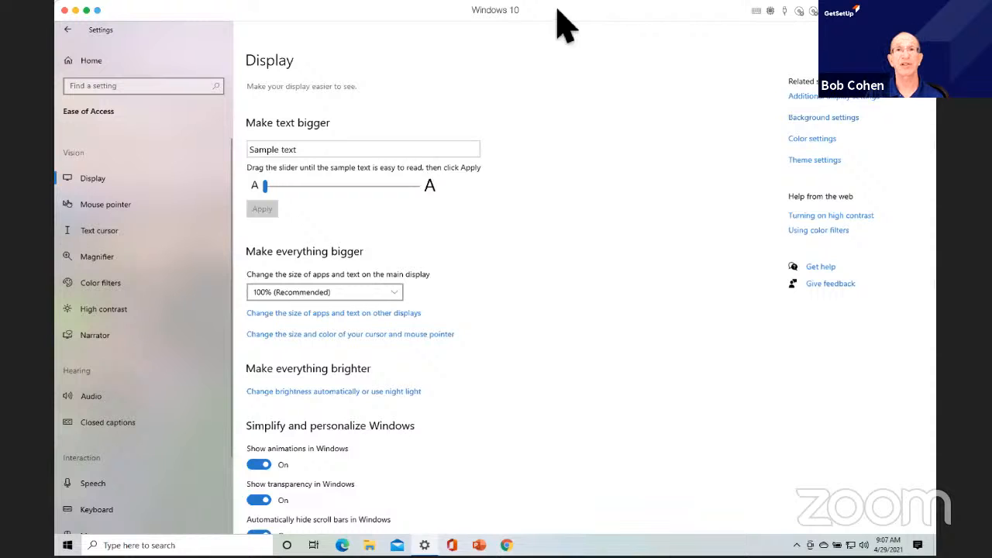
- Scale apps and text on the main display to 125%, then set the scaling back to 100% (Recommended)
click(372, 293)
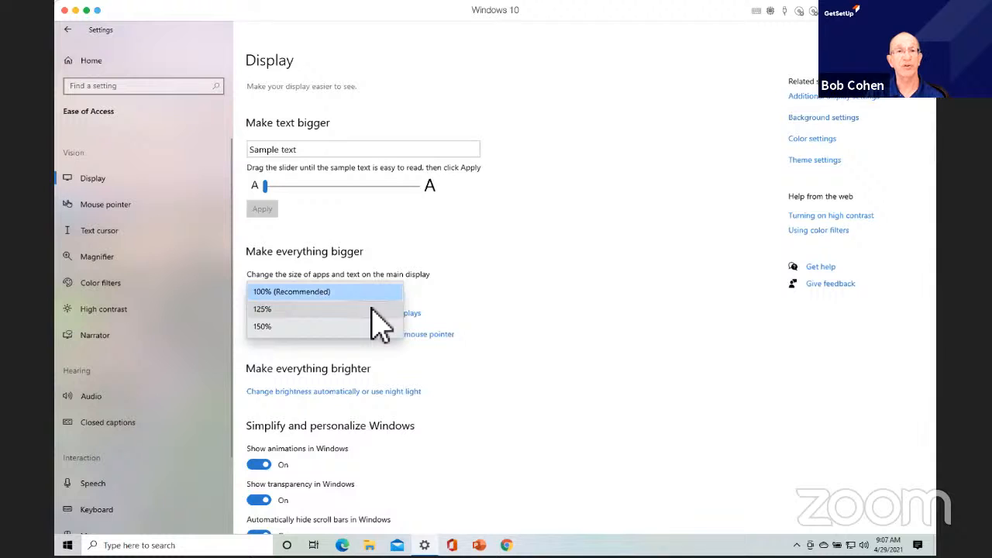
click(372, 310)
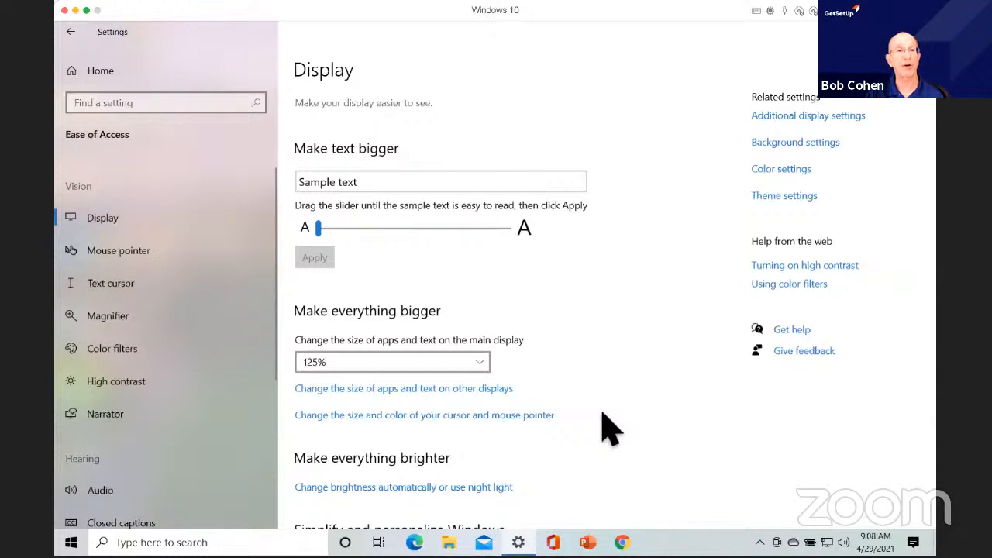
click(481, 362)
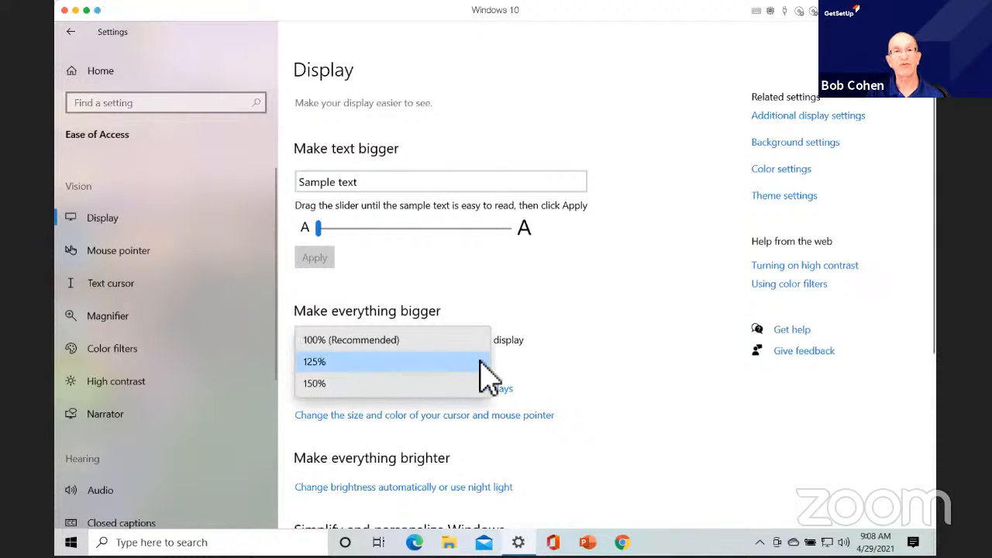
click(446, 342)
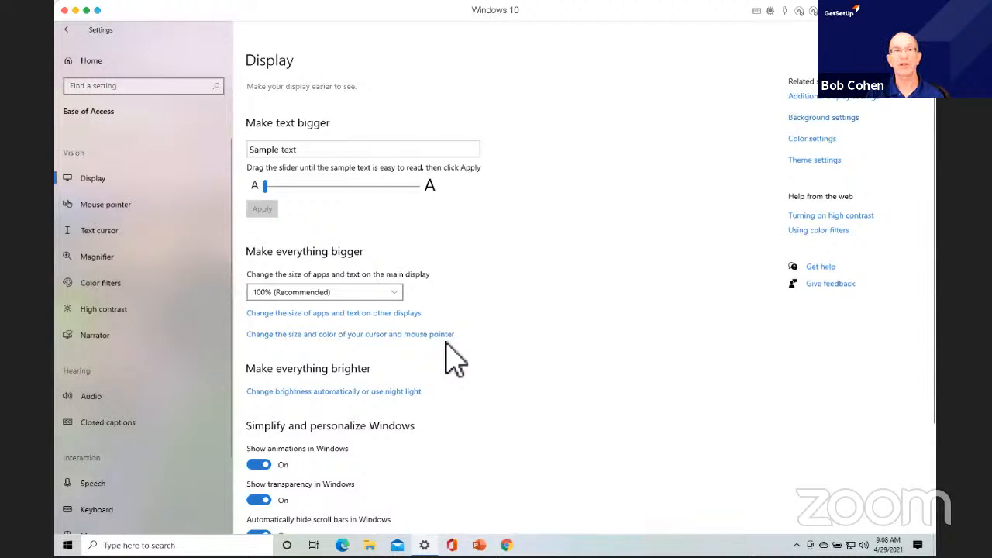
- Open the Ease of Access mouse pointer settings, enlarge the pointer to size 15, then return it to the smallest size
click(121, 203)
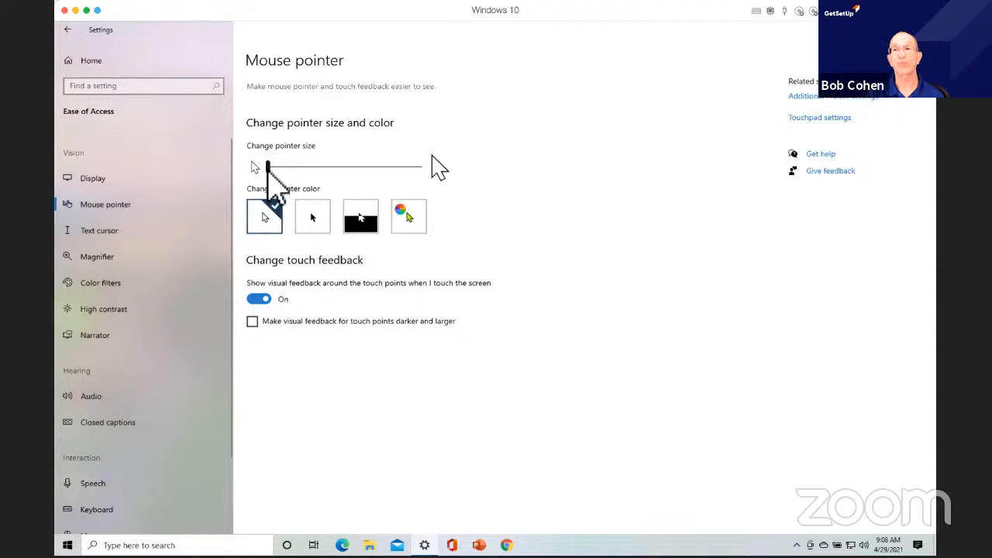
mouse_move(268, 171)
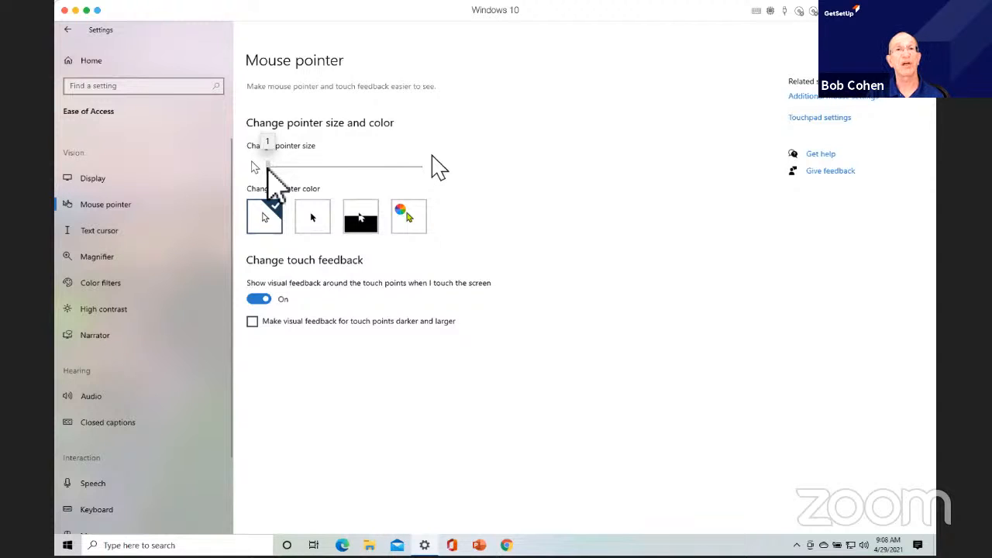
drag(268, 166, 419, 165)
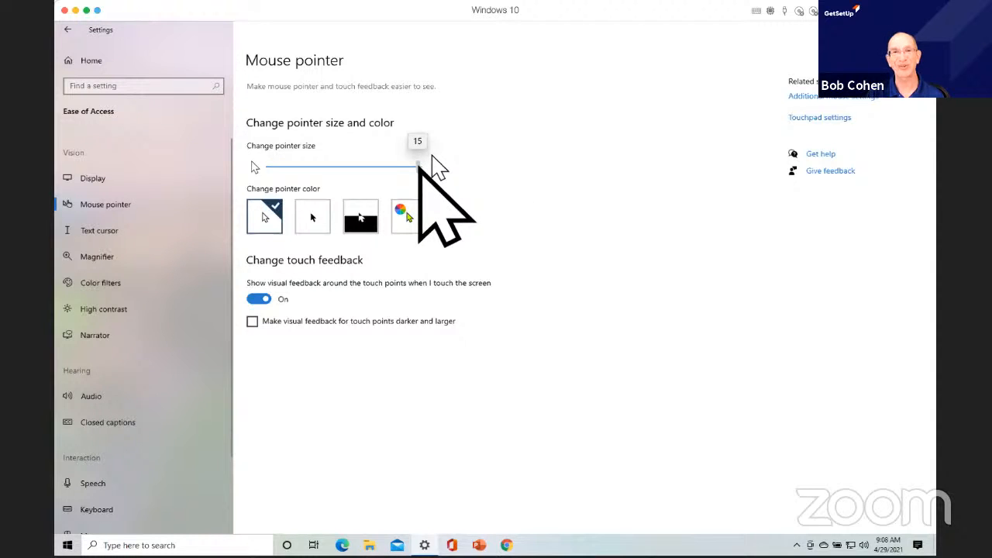
drag(419, 166, 276, 173)
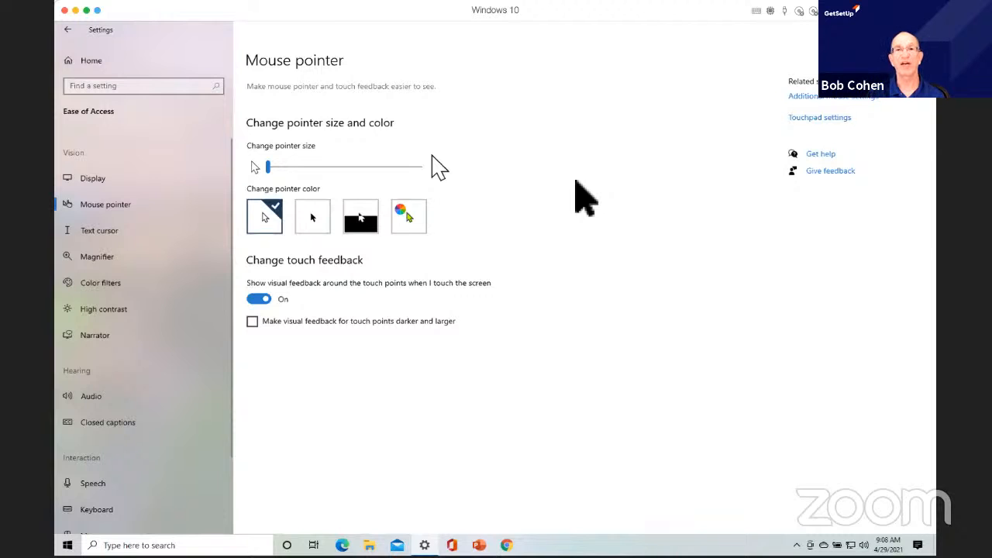
- Switch the mouse pointer to a custom color and try the suggested yellow, orange, pink and green swatches, ending on purple
click(411, 217)
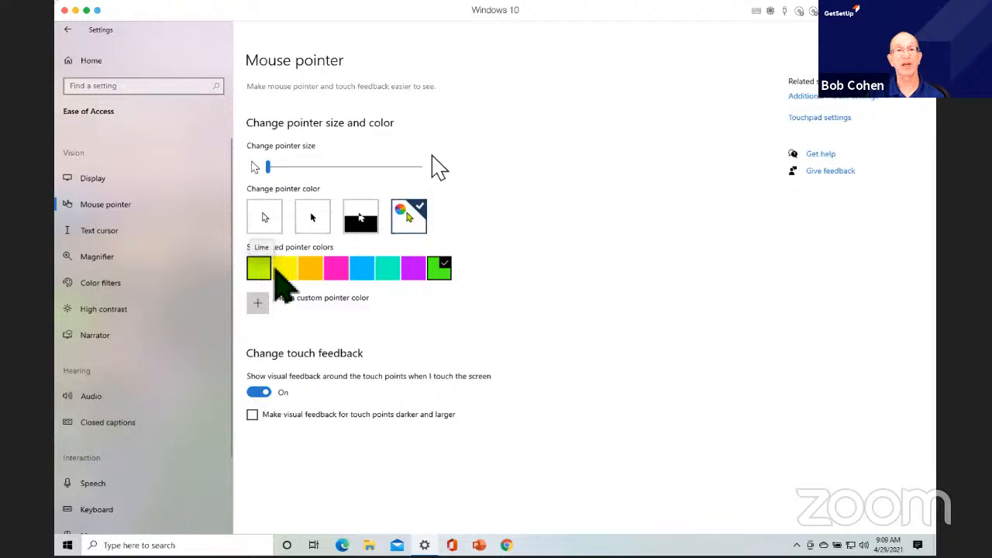
click(285, 267)
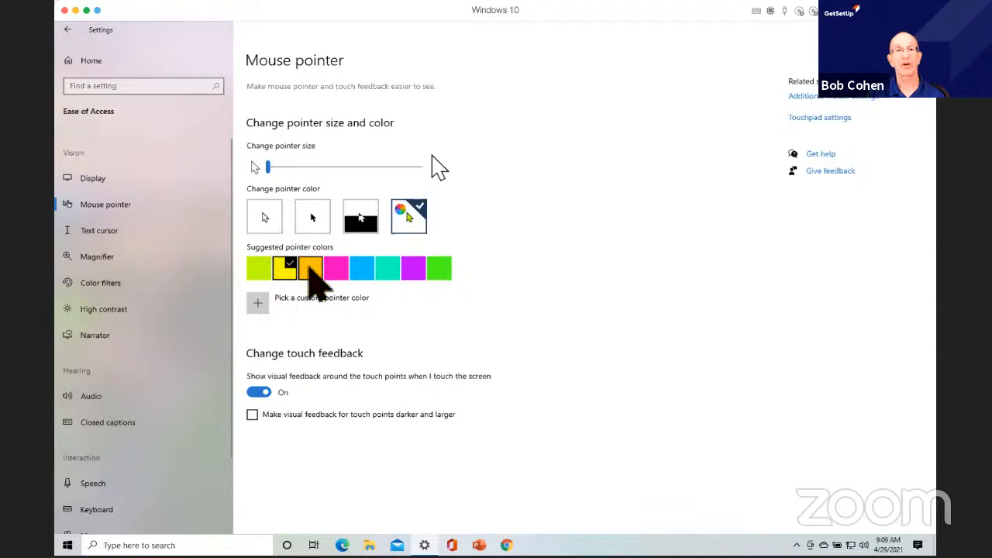
click(316, 268)
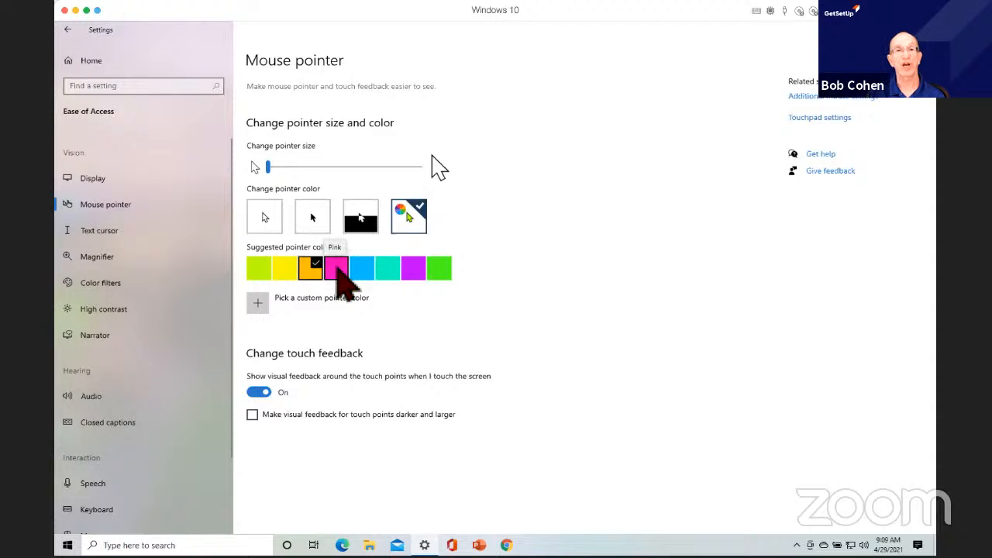
click(338, 267)
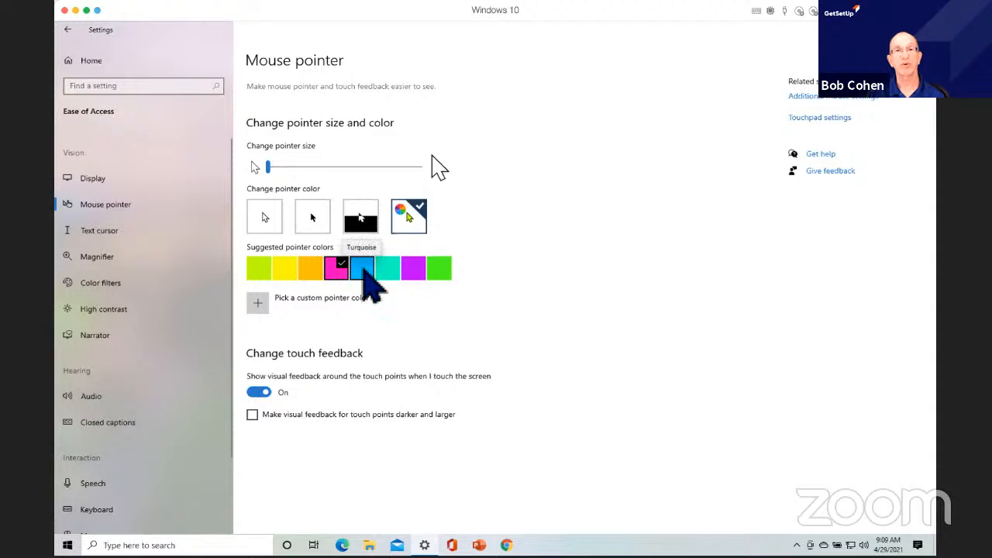
click(385, 264)
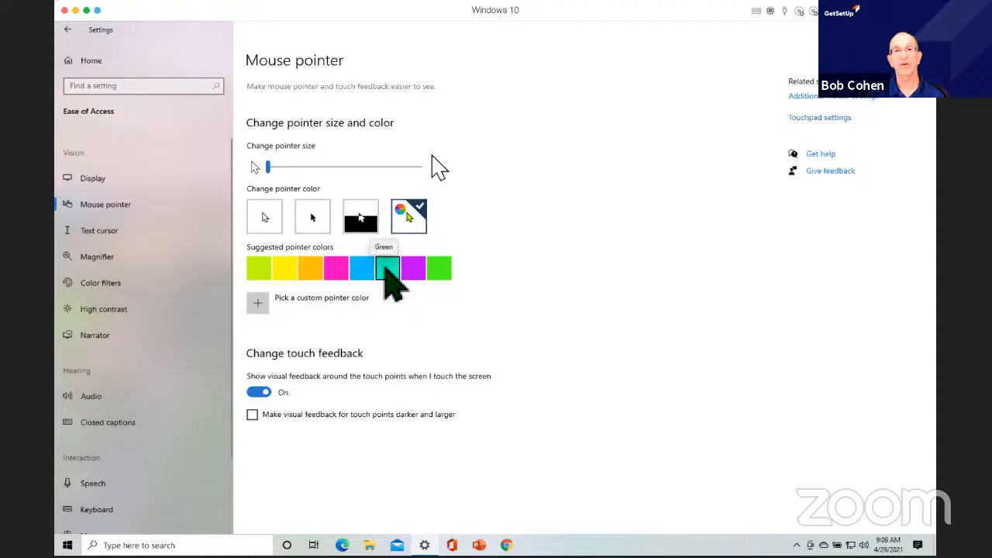
click(417, 270)
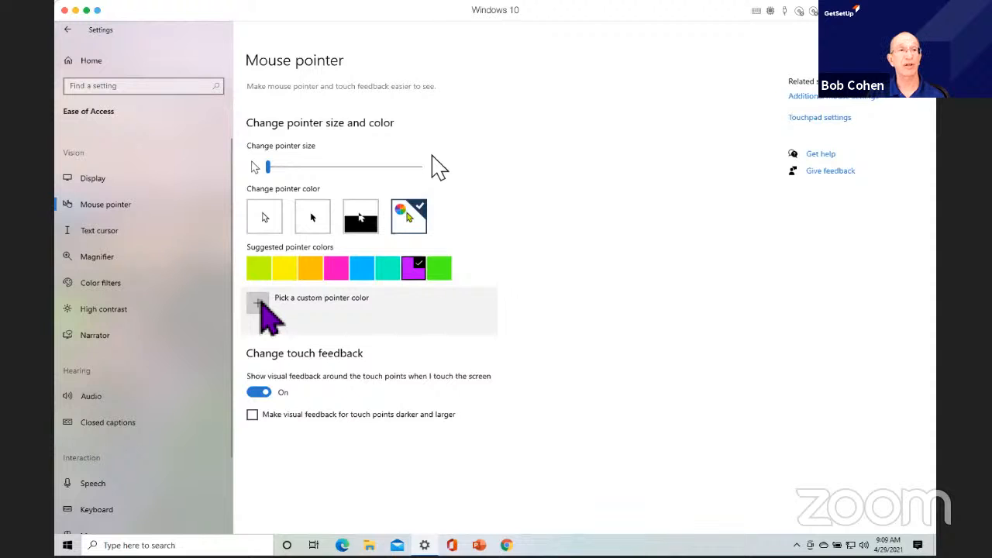
- Pick a bright green as the custom pointer color and apply it
click(259, 303)
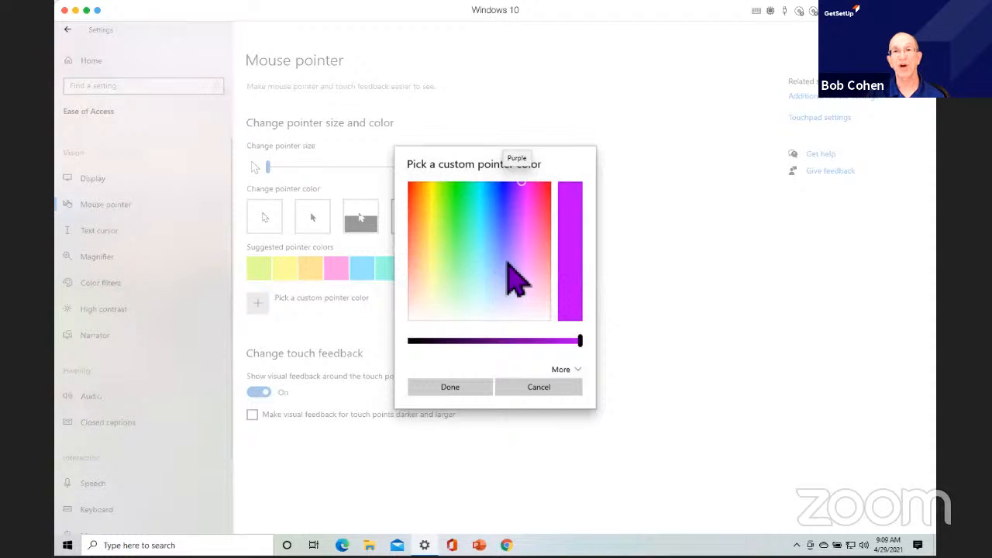
drag(518, 192, 456, 191)
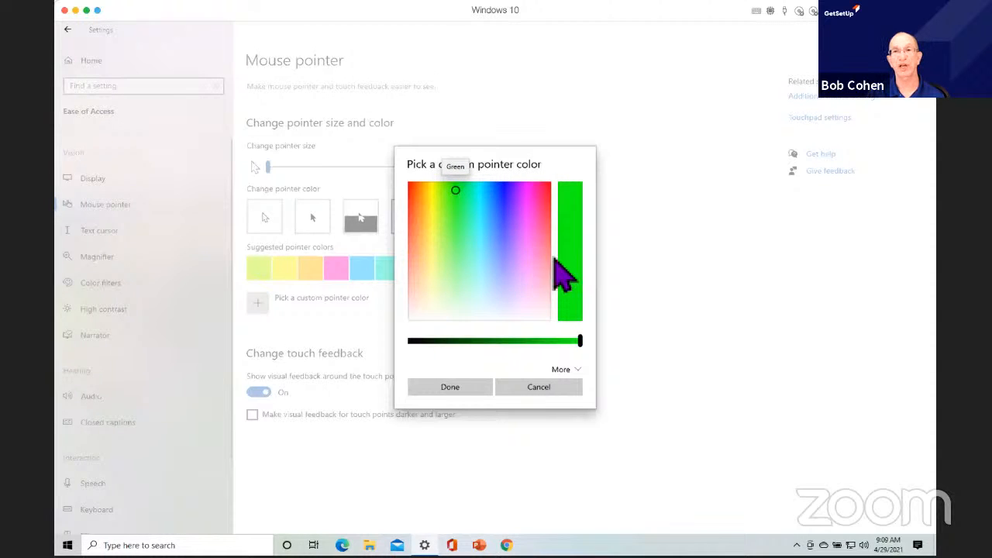
click(450, 387)
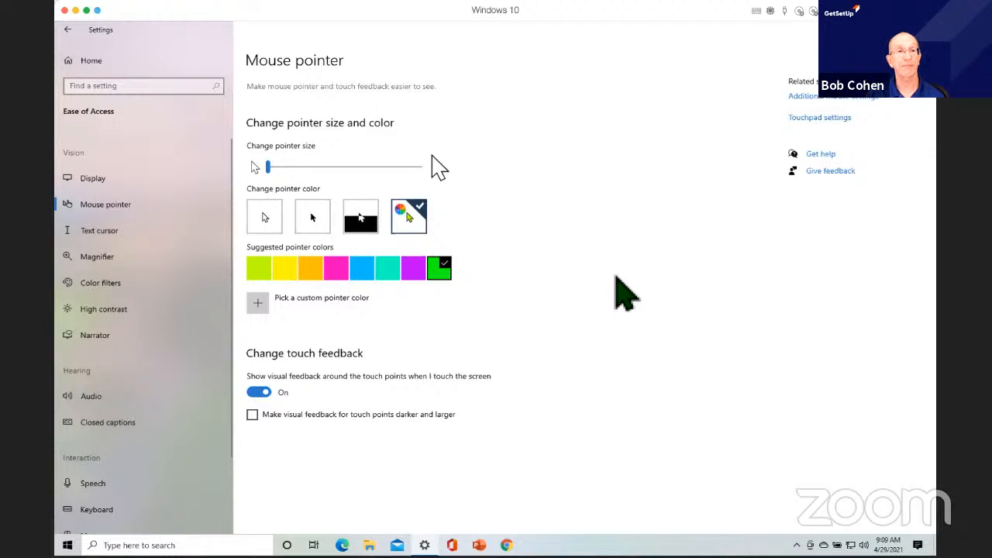
- Review the Audio options for volume and mono sound, then look through all the Closed captions settings
click(103, 396)
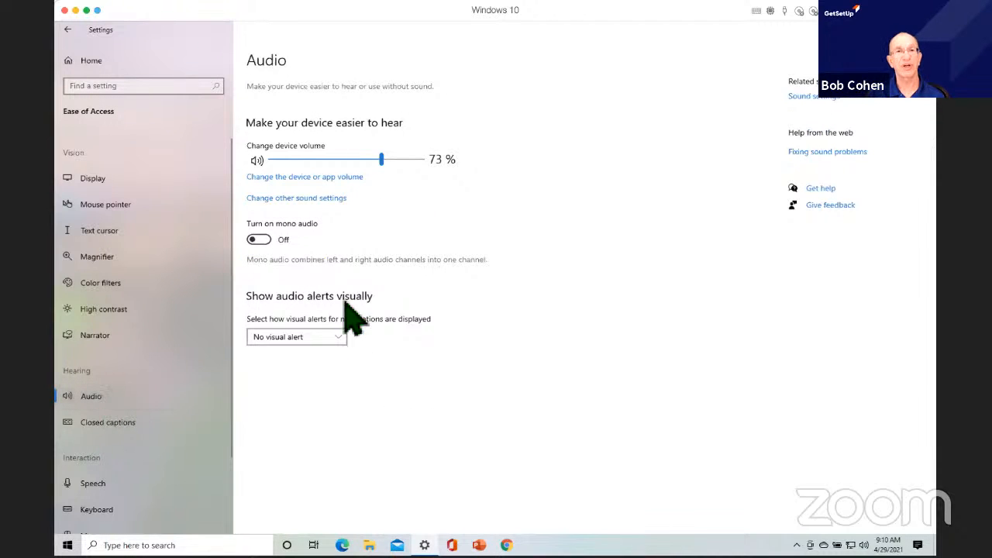
click(382, 159)
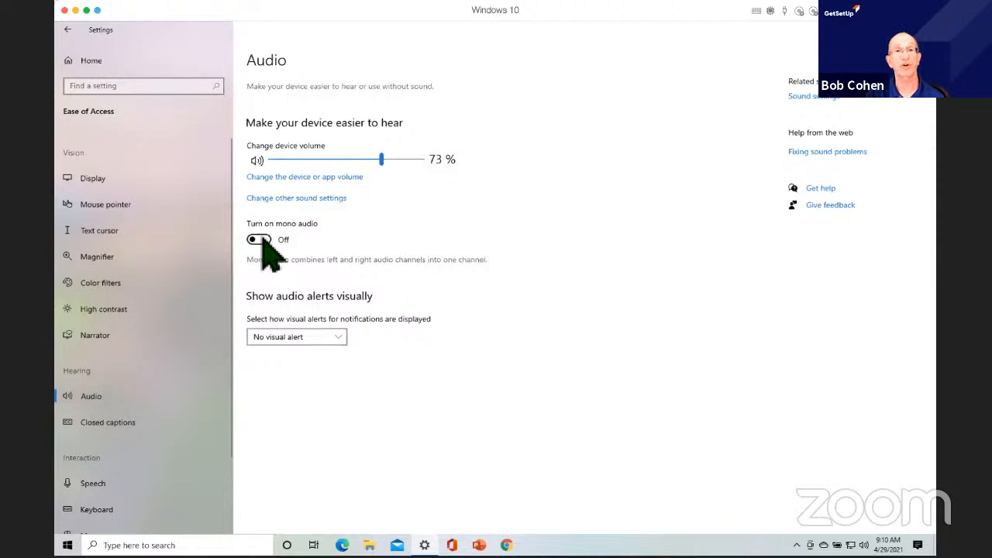
click(128, 425)
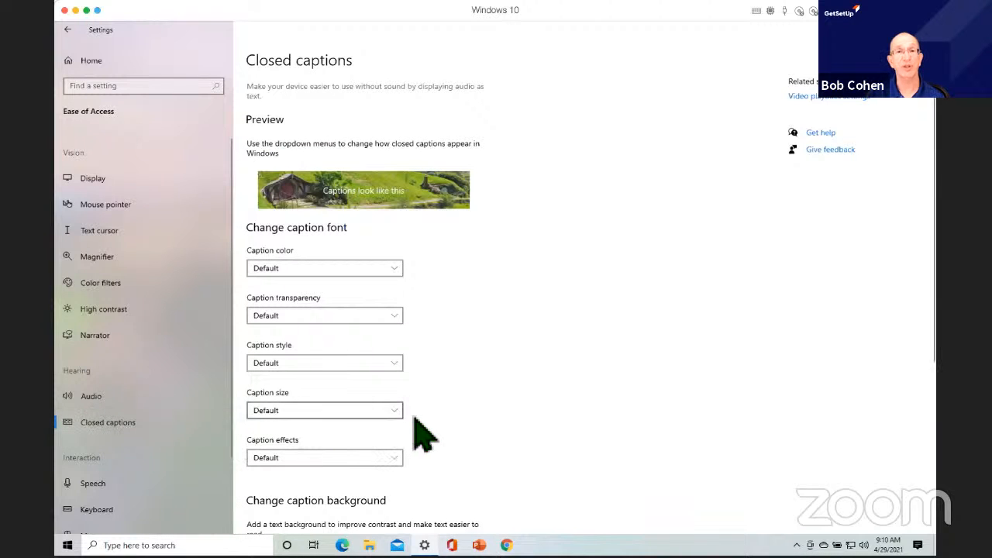
scroll(434, 422, down, 5)
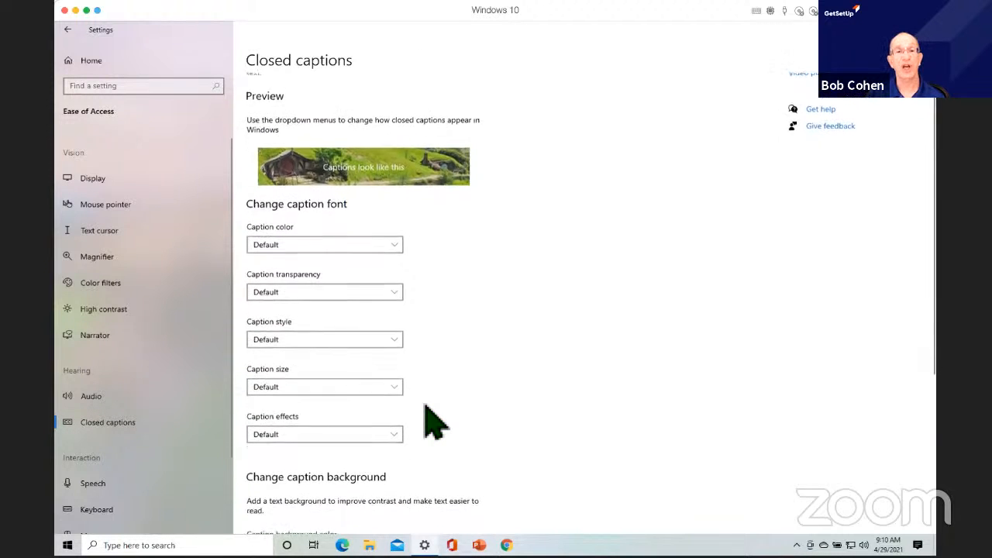
scroll(434, 422, down, 3)
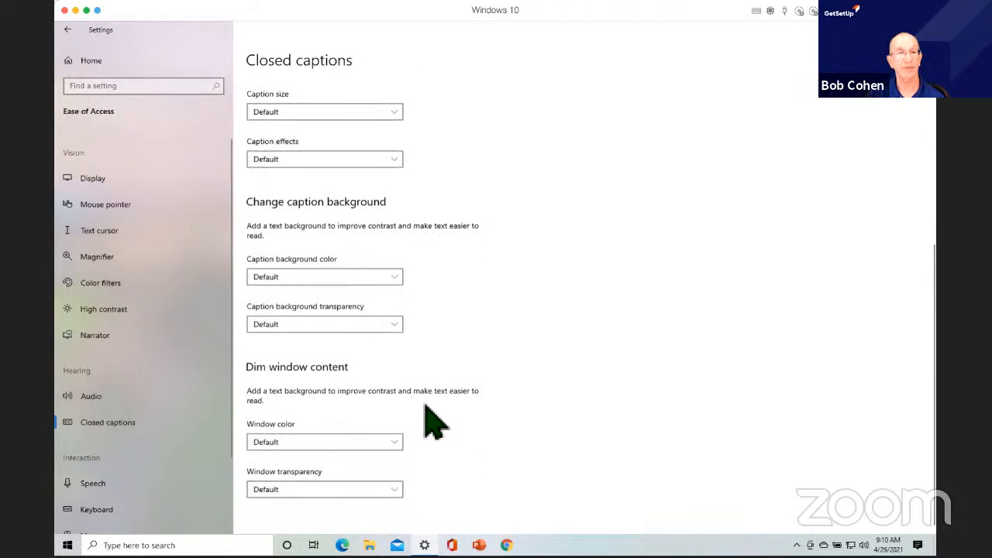
scroll(194, 459, down, 2)
scroll(187, 442, down, 2)
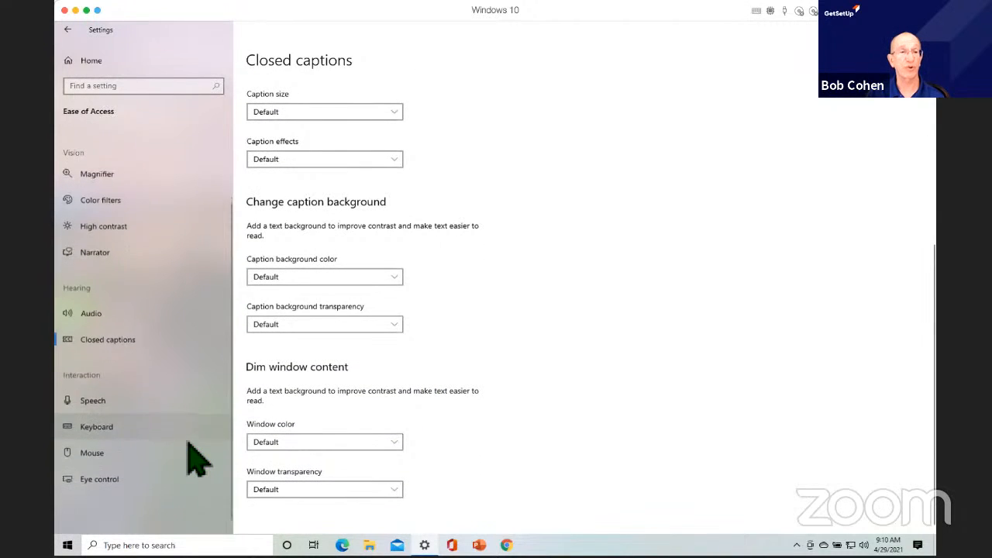
- View the Eye control settings under Interaction, then return to the Settings home page
click(127, 470)
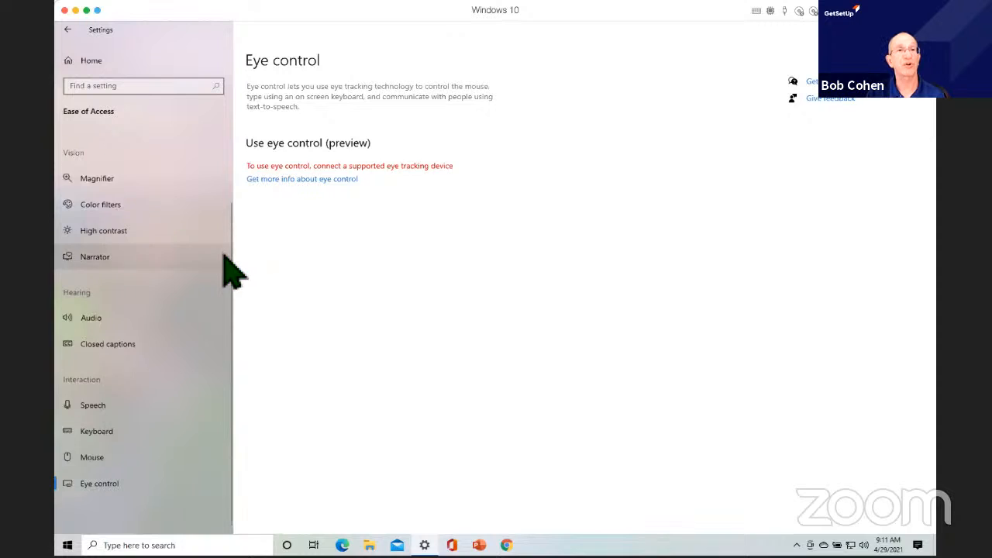
scroll(222, 266, up, 3)
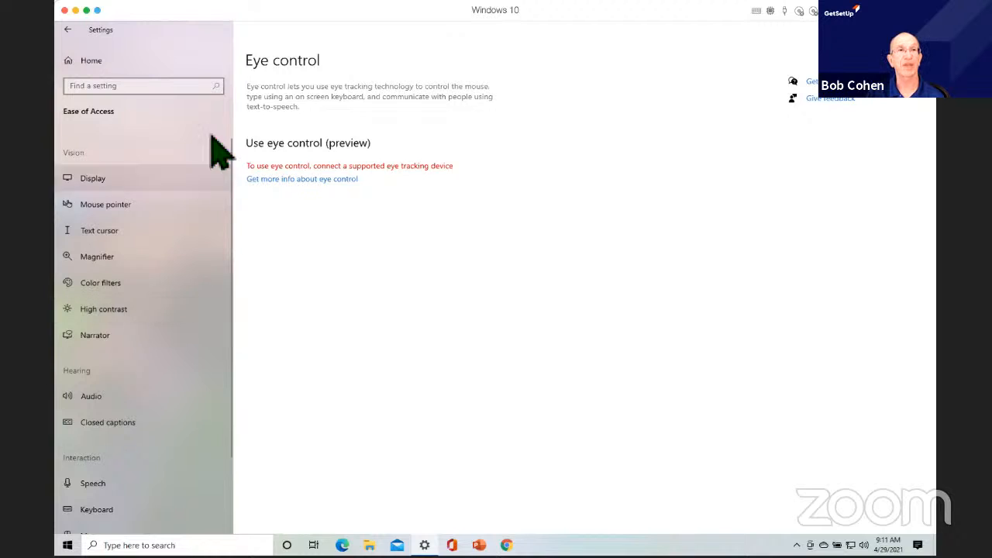
click(69, 31)
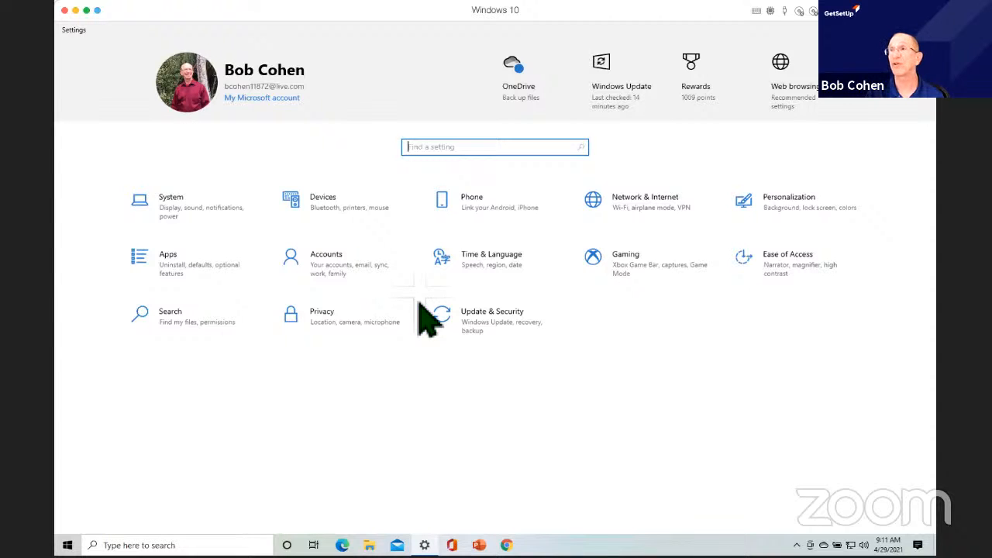
- Review the Windows Update page and the Windows Security protection areas, then return to the Settings home page
click(502, 335)
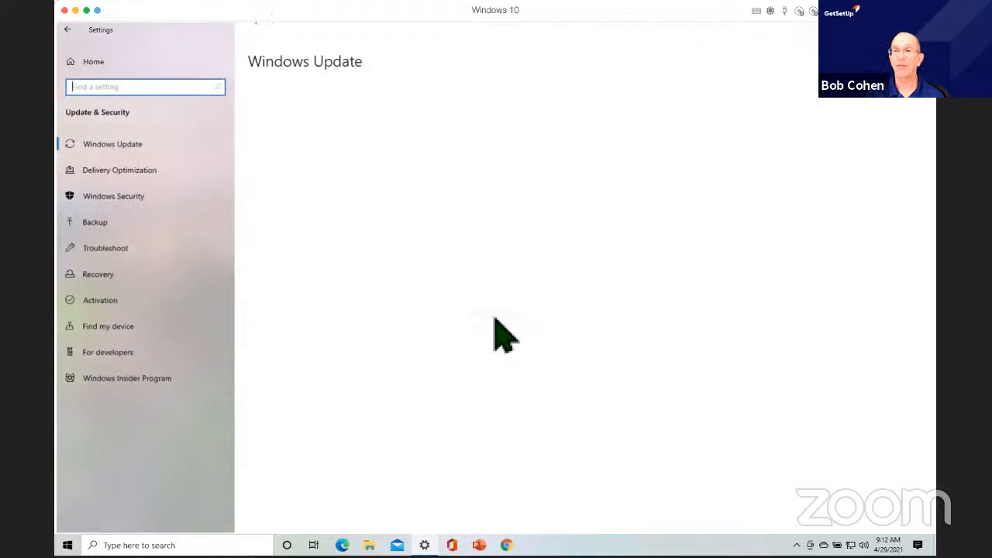
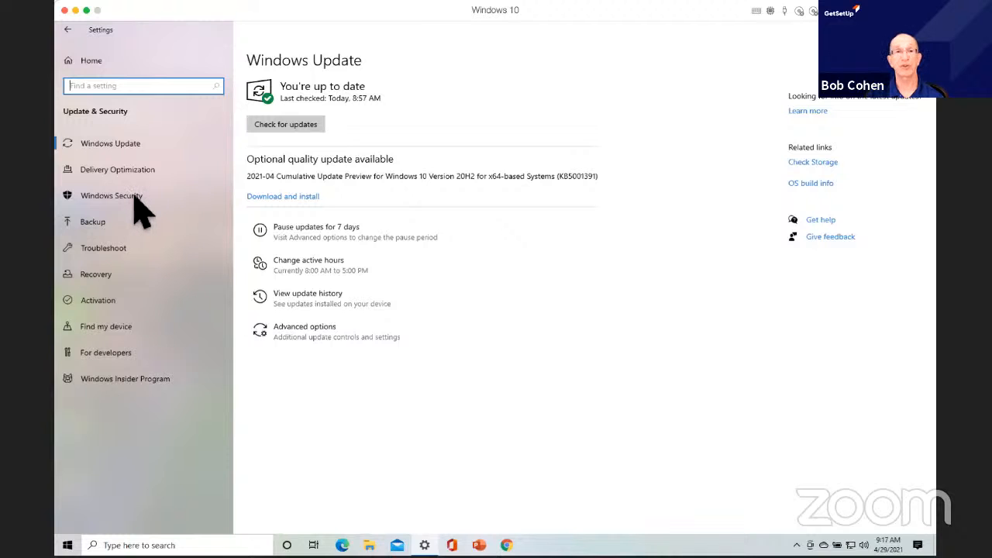
click(135, 199)
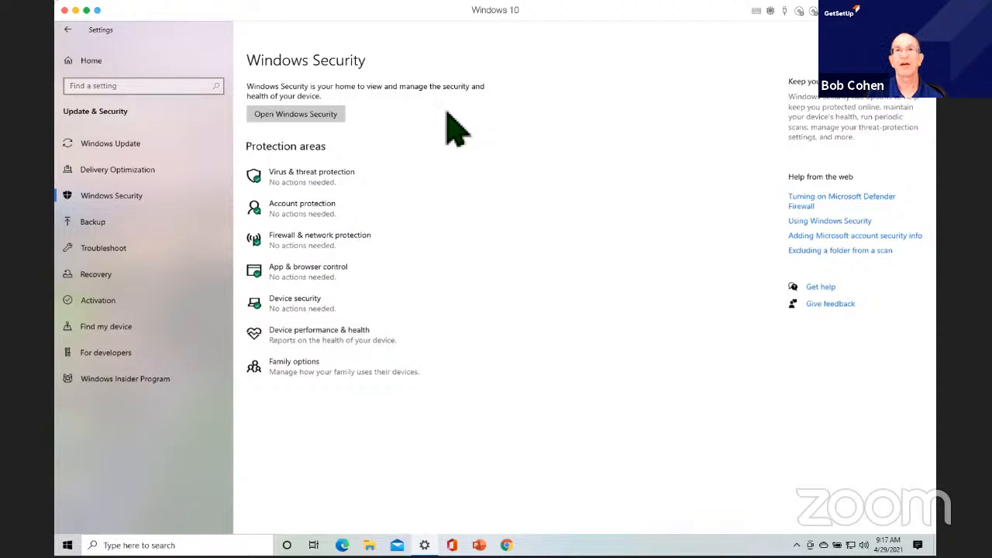
click(68, 36)
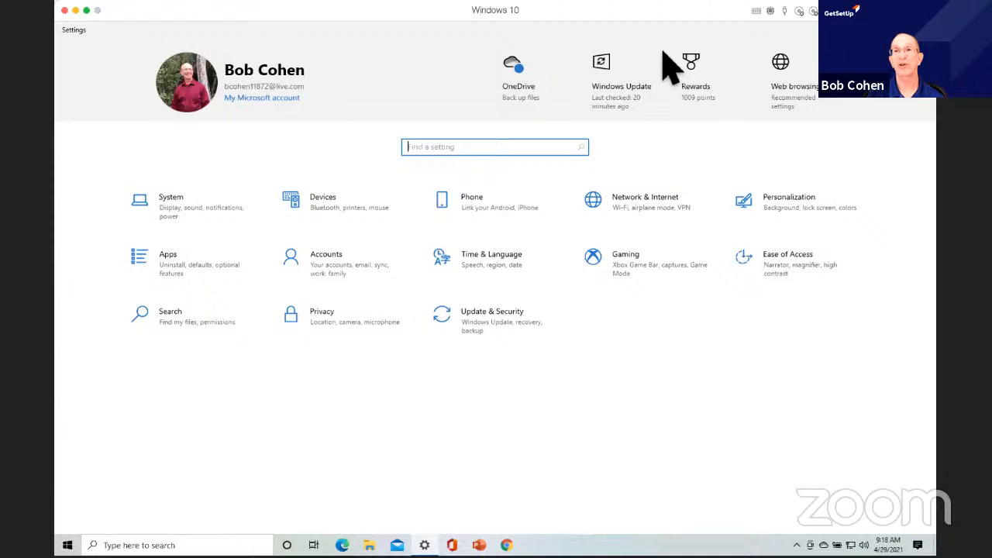
- View the Background page of the Personalization settings, then close Settings to show the desktop
click(790, 221)
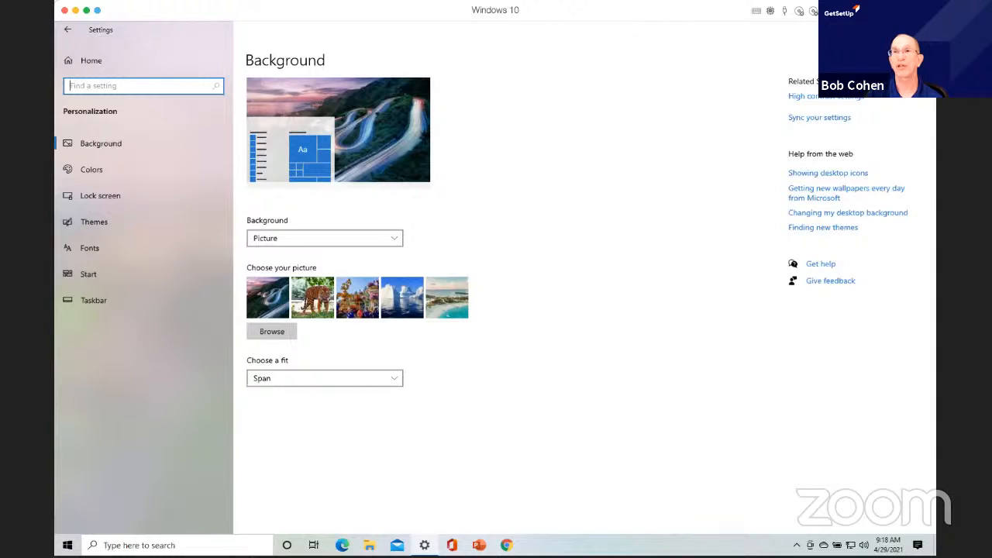
click(923, 29)
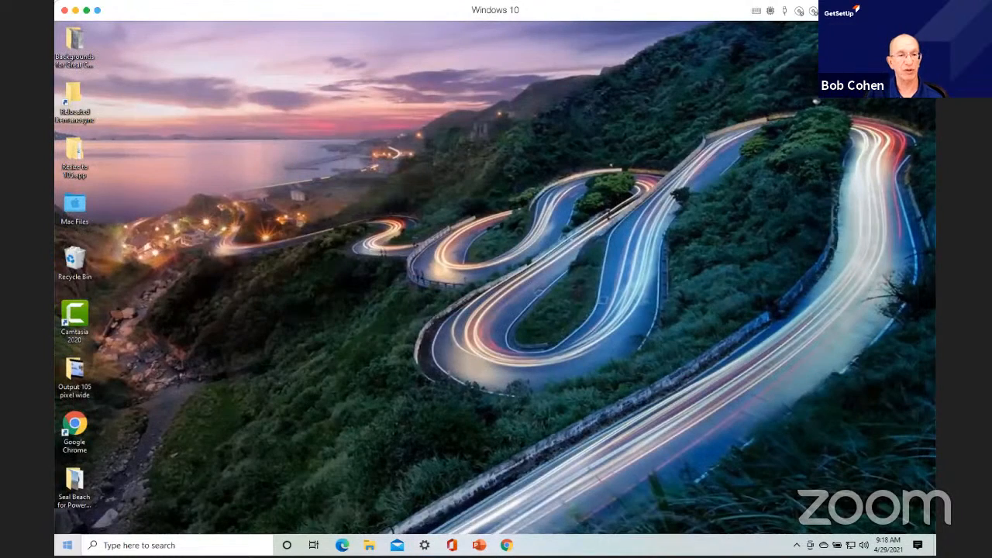
- Reopen Settings from the Start menu and go to the Personalization background options
click(68, 545)
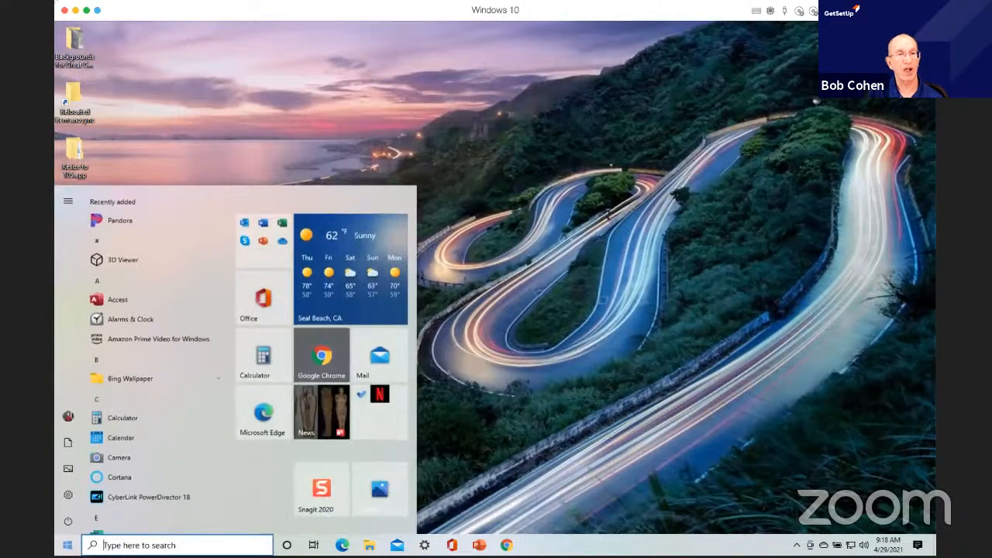
click(68, 497)
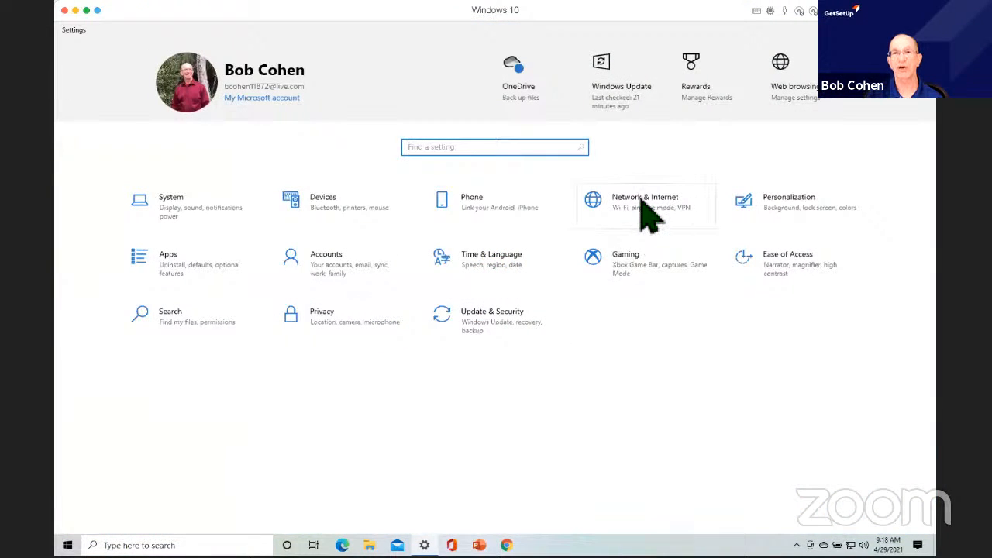
click(799, 211)
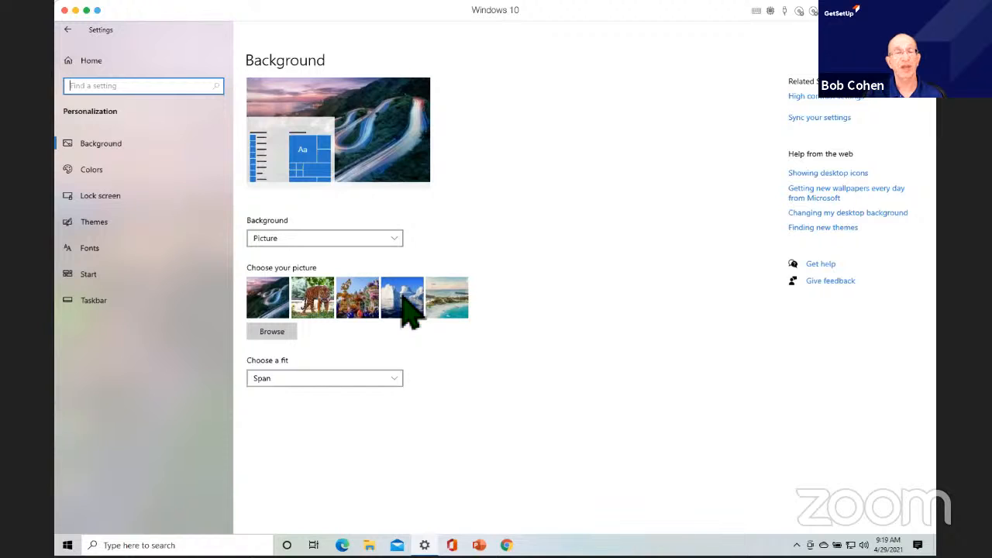
- Set the aerial beach resort picture as the desktop background, check it on the desktop, and return to the Background settings
click(448, 299)
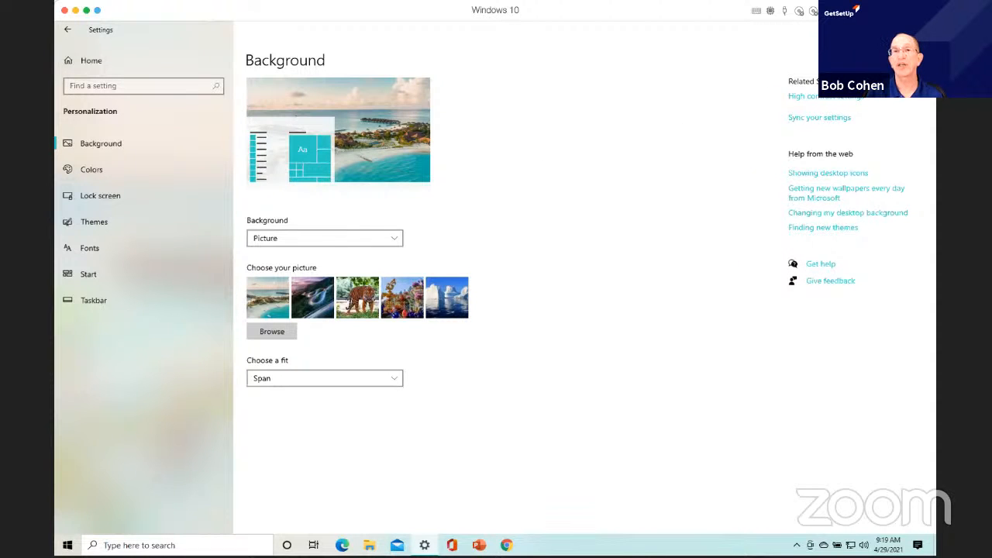
click(875, 30)
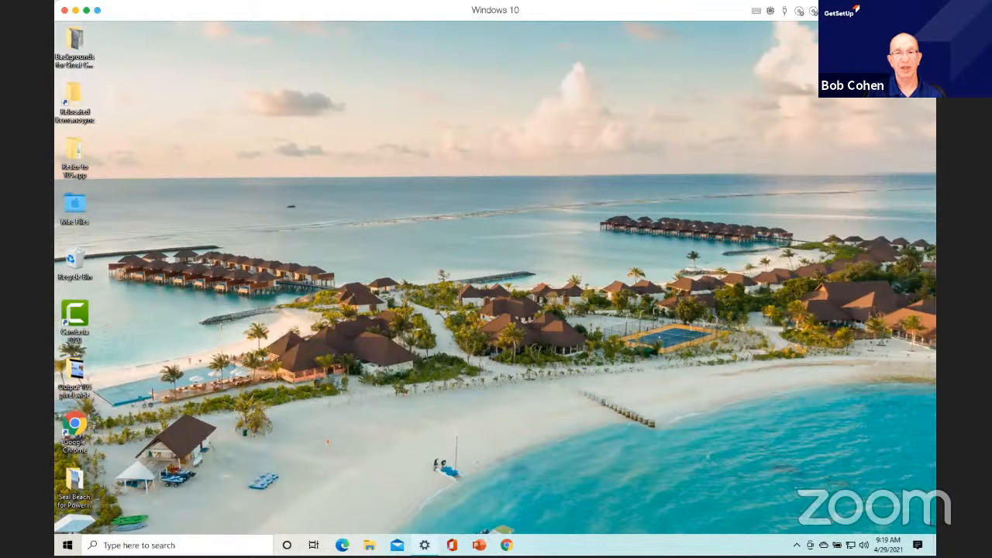
click(424, 545)
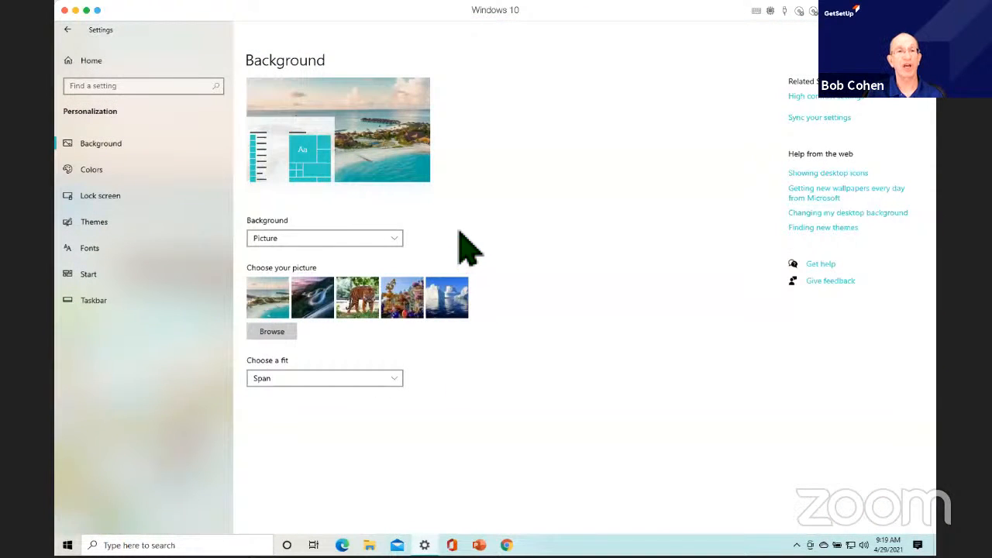
- Set the island huts picture from the Backgrounds for Creat Custom Backgrounds Class folder as background, check the desktop, and return to Settings
click(272, 333)
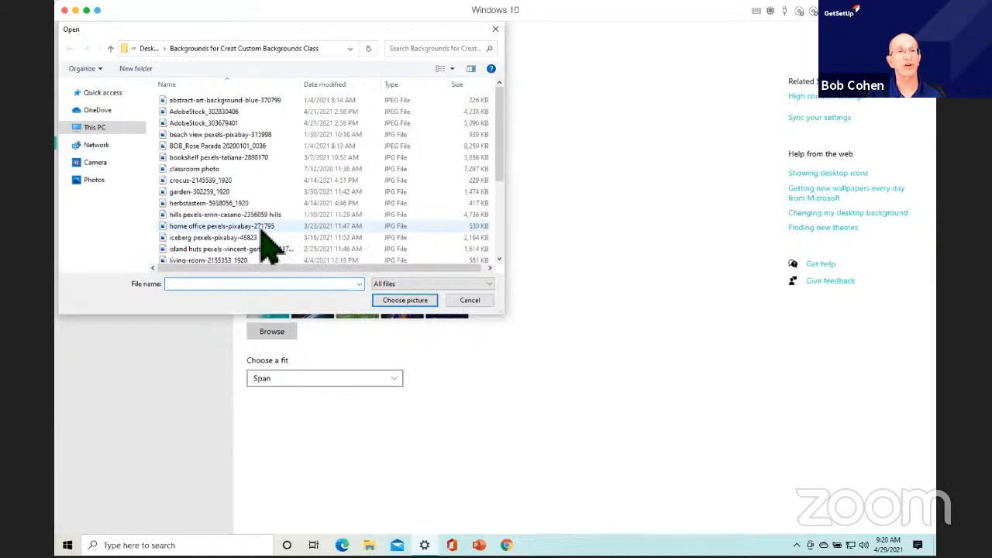
scroll(261, 233, down, 1)
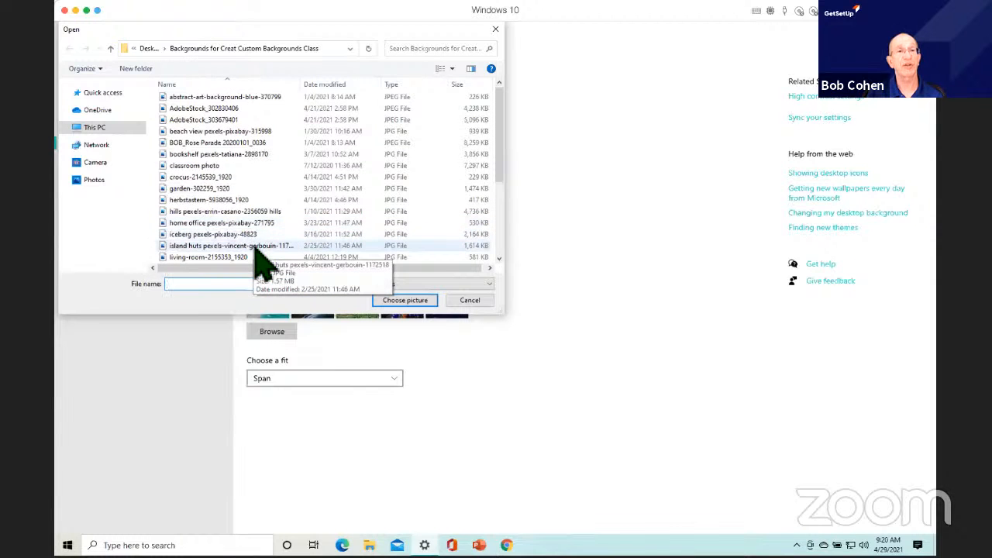
click(249, 245)
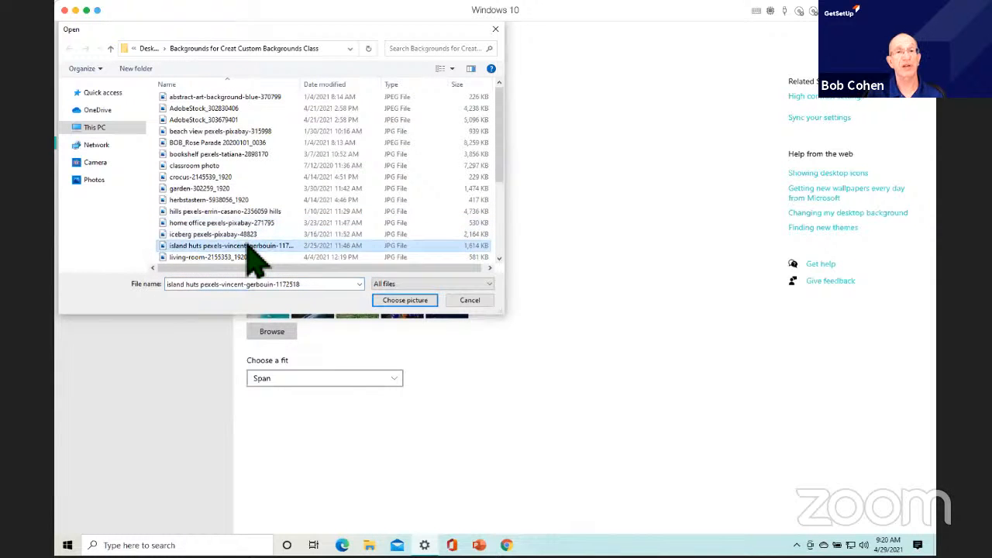
click(411, 301)
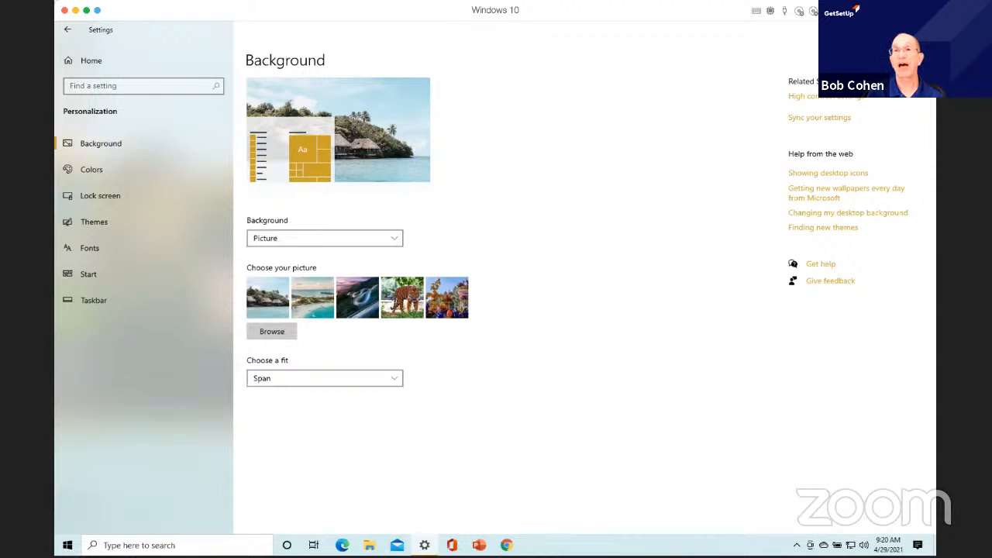
click(869, 30)
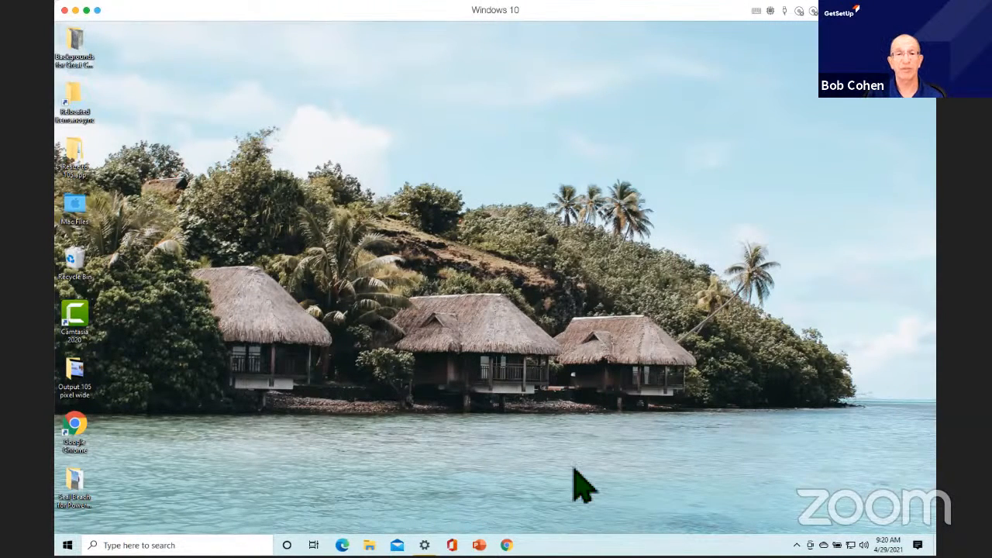
click(425, 545)
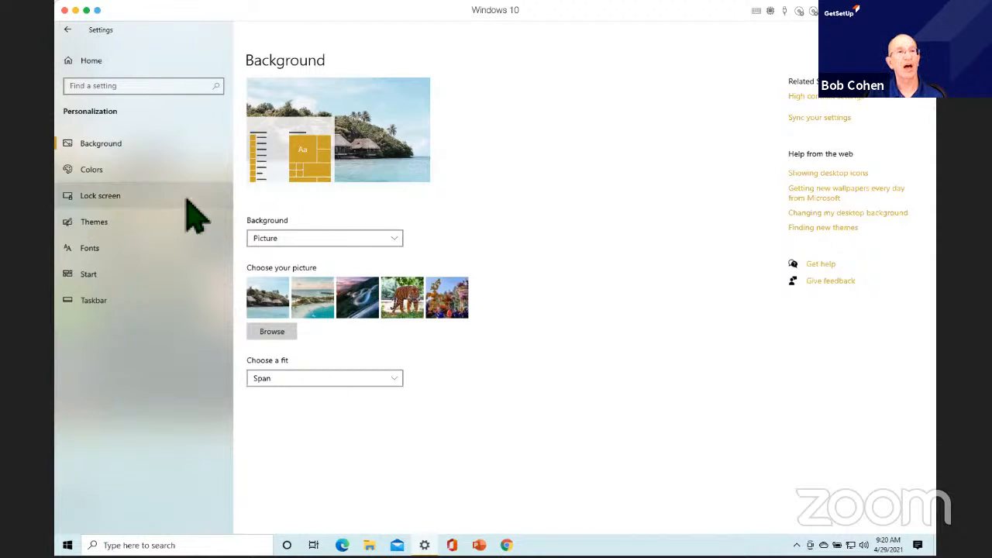
- Go to the Themes page of Personalization and follow the option to get more themes in Microsoft Store
click(110, 224)
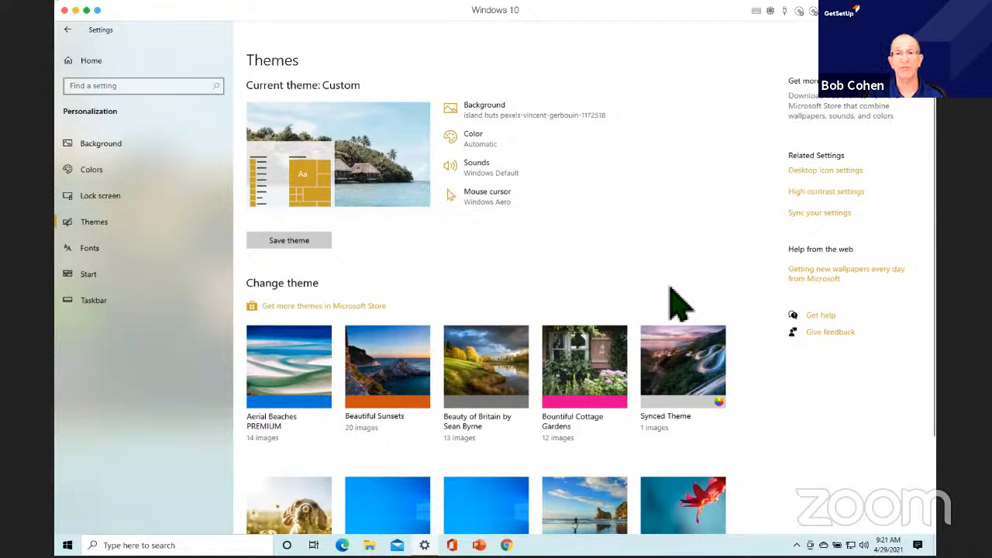
scroll(670, 288, down, 2)
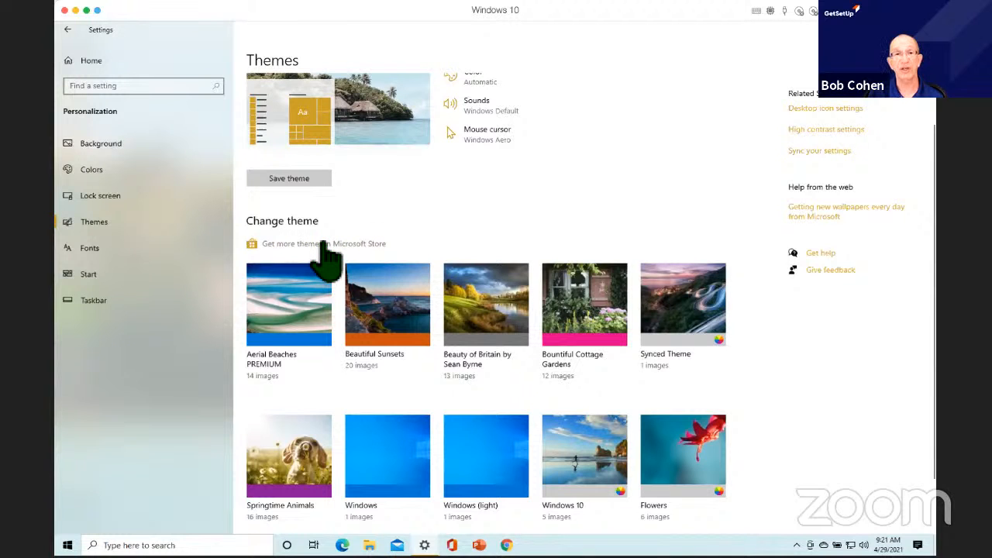
click(347, 245)
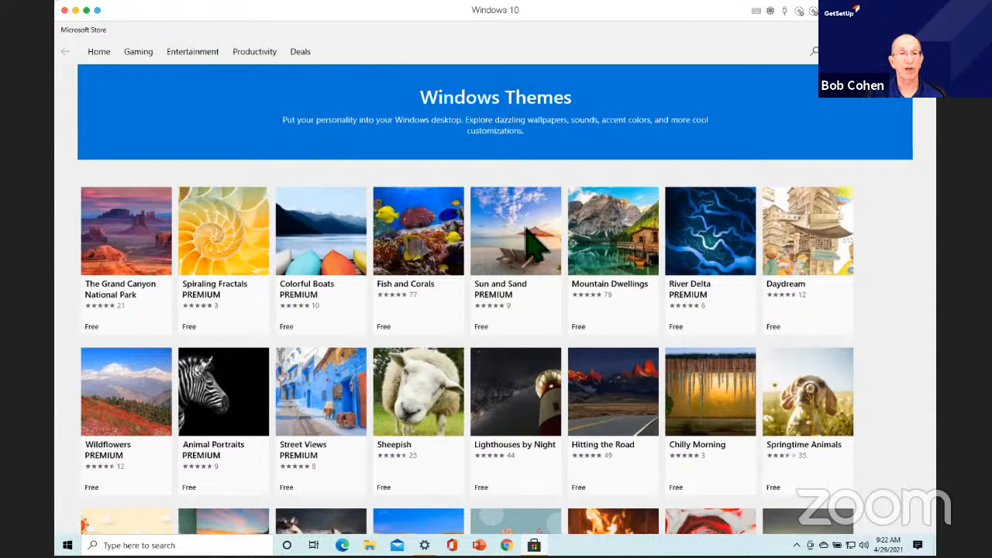
- Find the free Hot Air Balloons theme in the Windows Themes collection and install it
scroll(509, 377, down, 3)
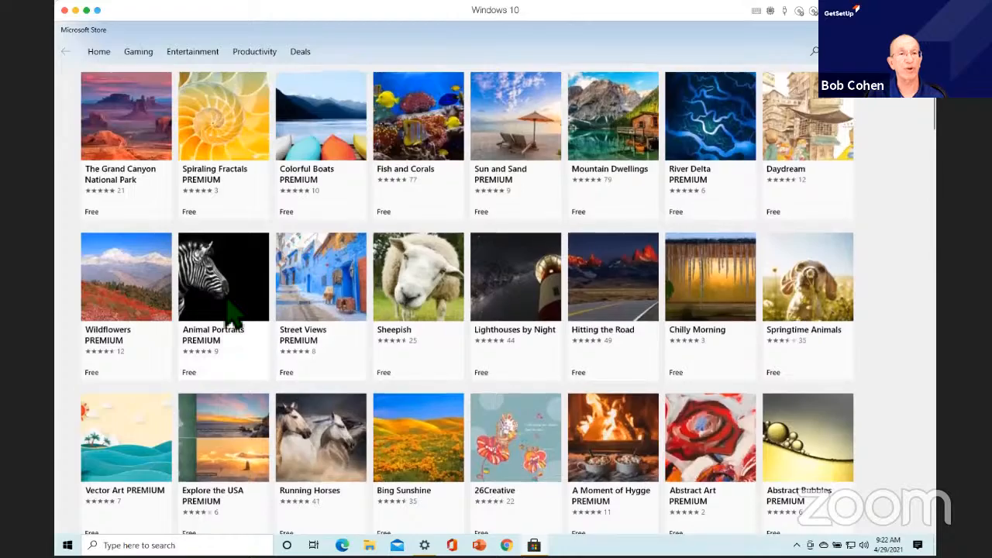
scroll(232, 314, down, 2)
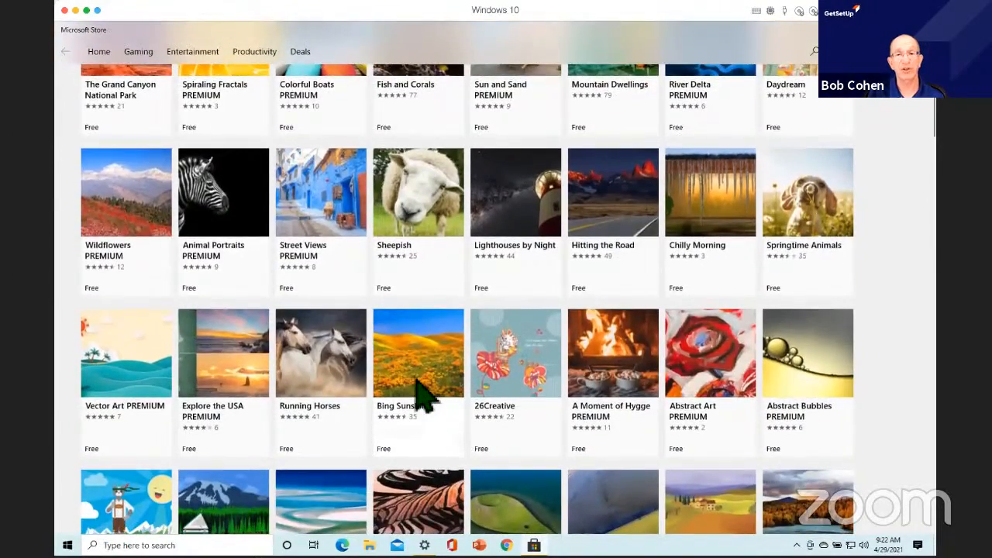
scroll(419, 391, down, 5)
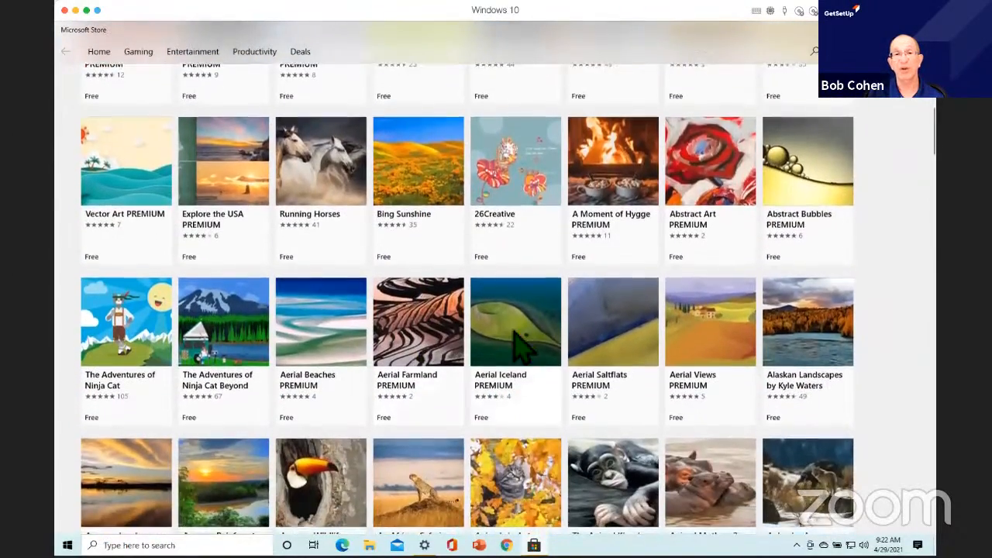
scroll(521, 342, down, 4)
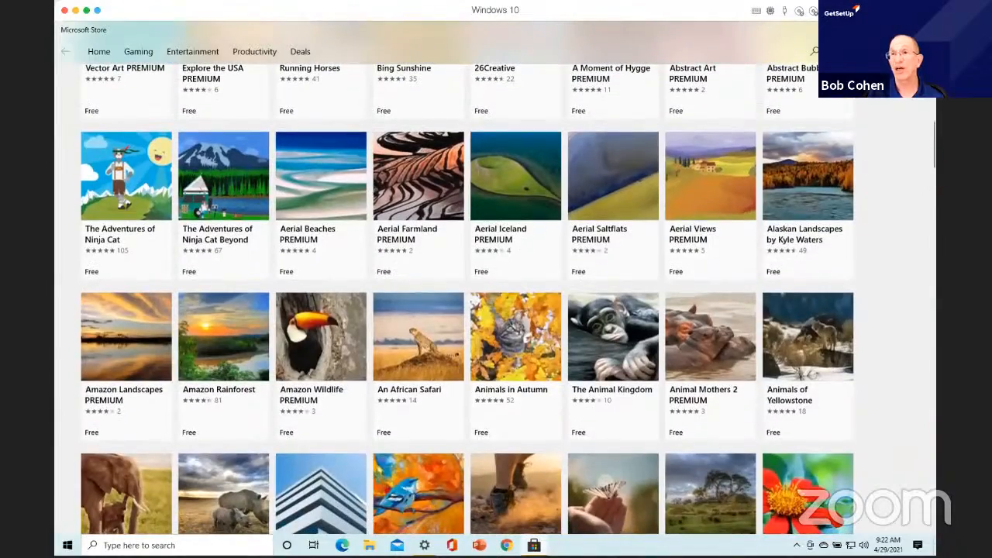
scroll(940, 188, down, 3)
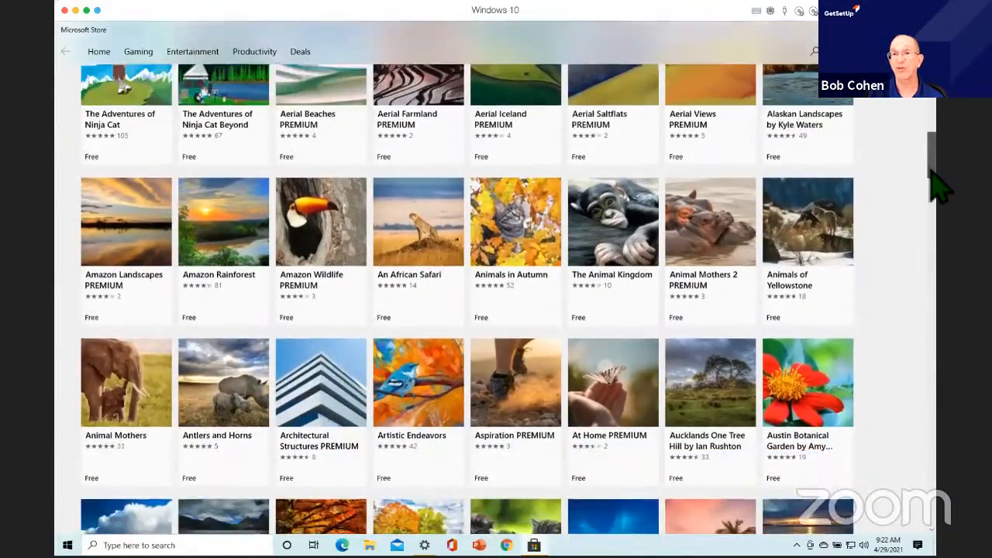
drag(930, 172, 925, 376)
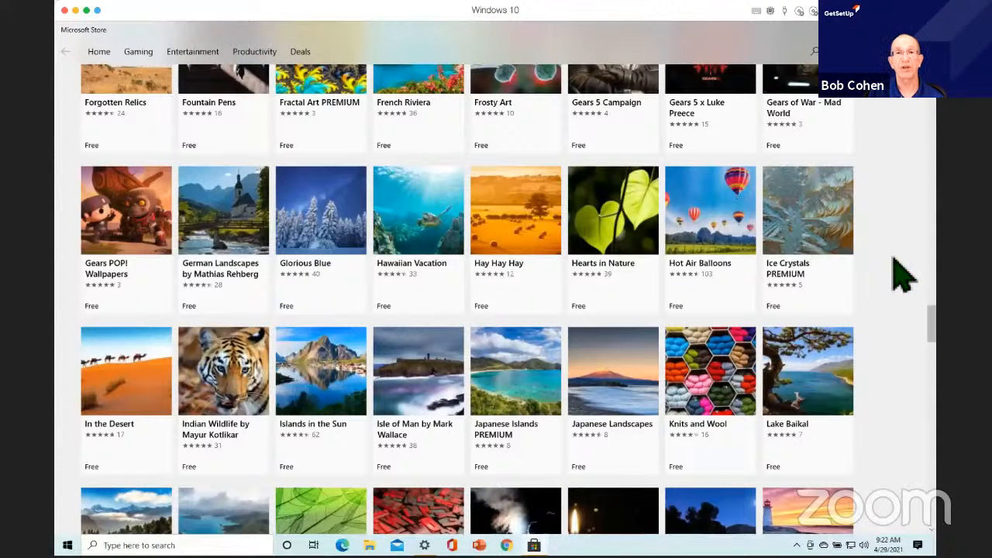
click(701, 235)
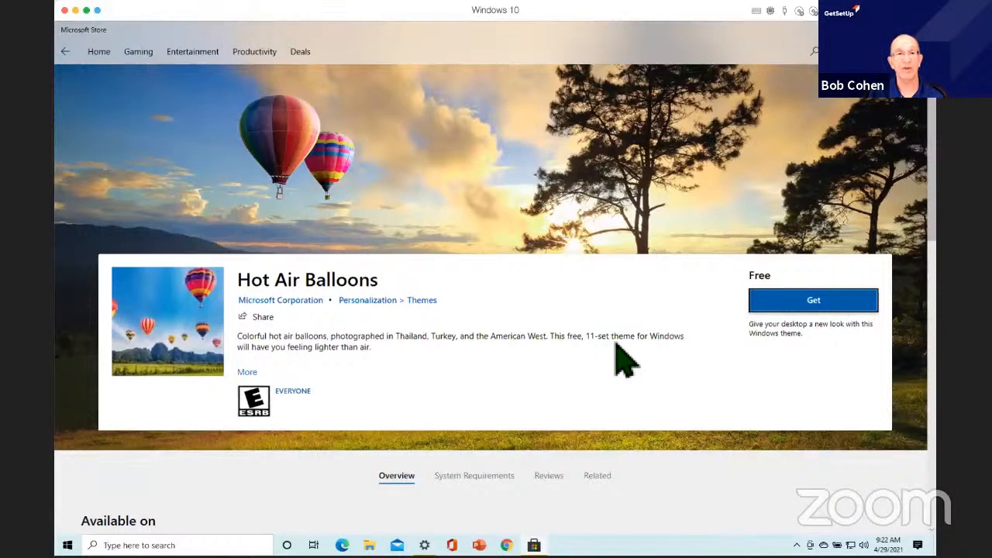
click(801, 300)
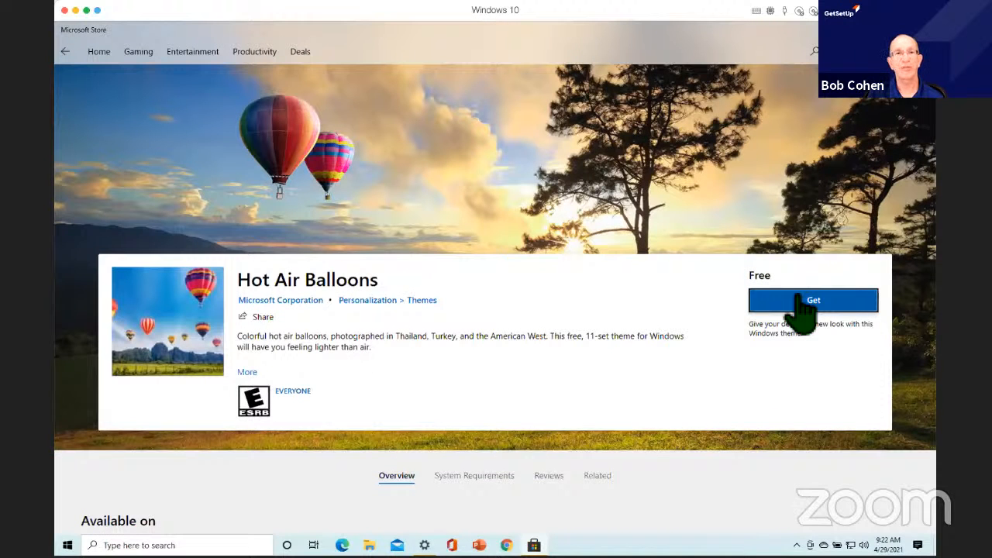
click(798, 300)
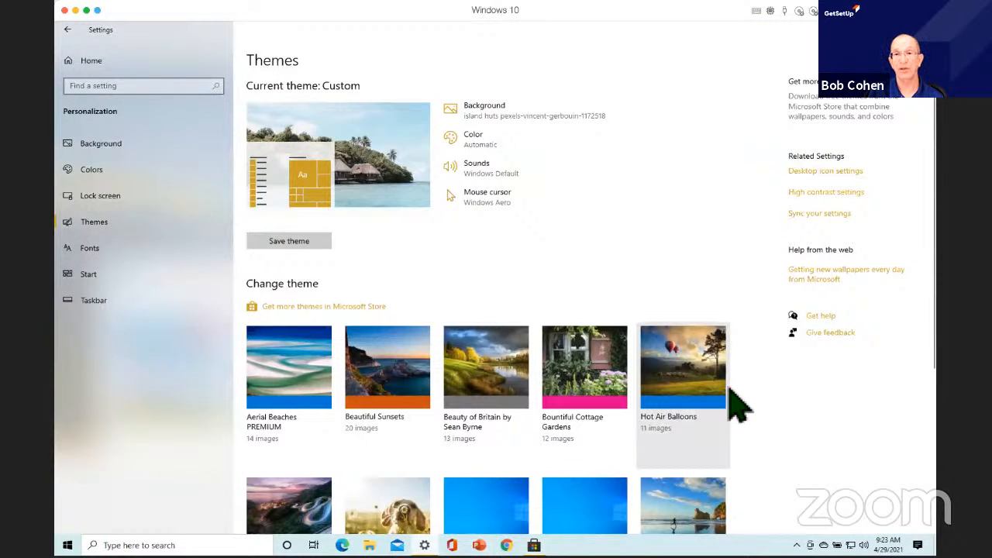
- Apply the Hot Air Balloons theme and clear the Settings and Microsoft Store windows to show the desktop
click(679, 369)
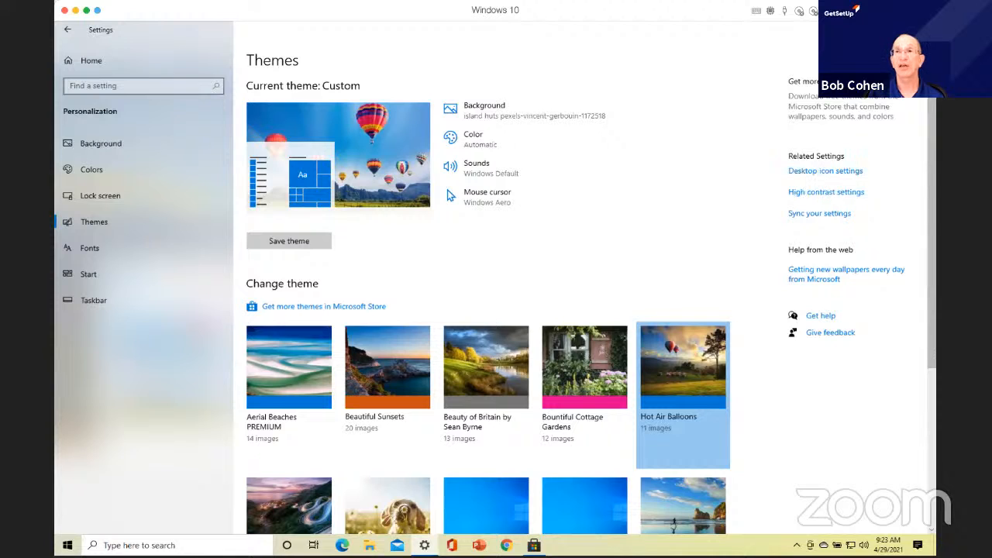
click(874, 29)
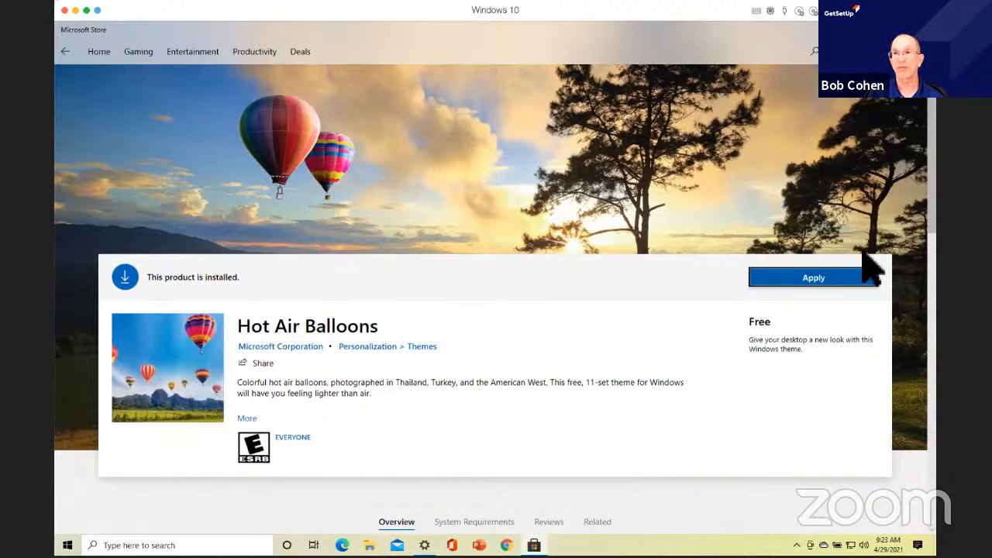
click(874, 29)
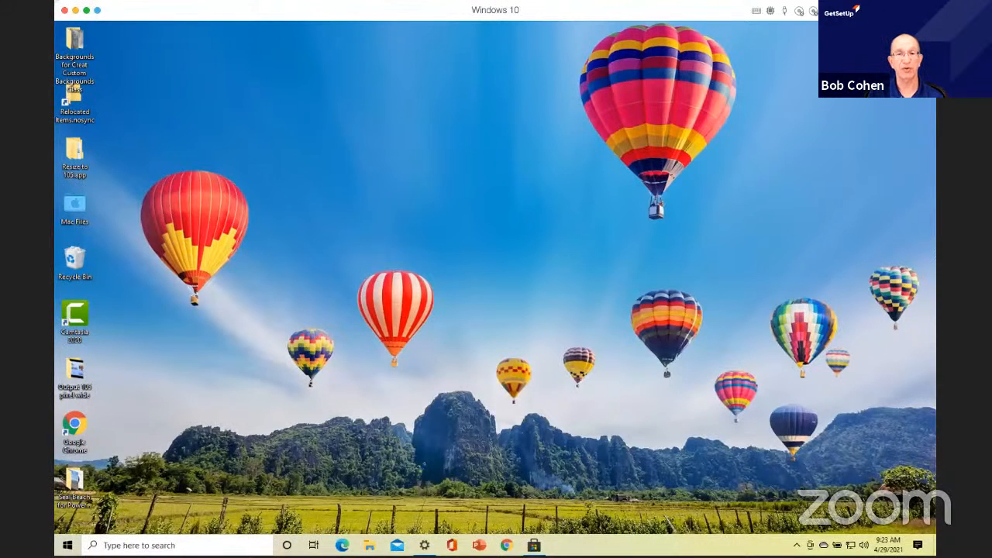
- Return to Settings and view the slideshow options on the Personalization Background page
click(424, 546)
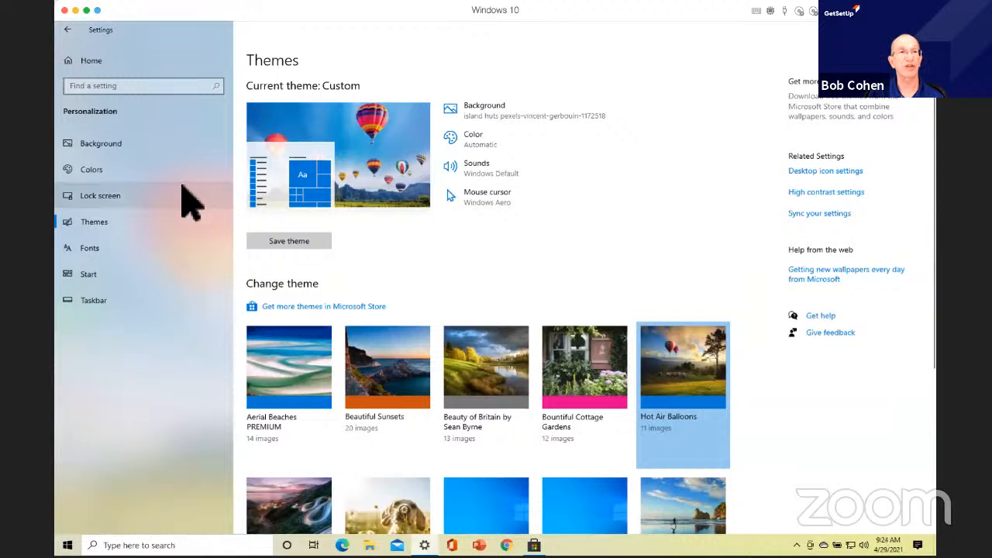
click(107, 152)
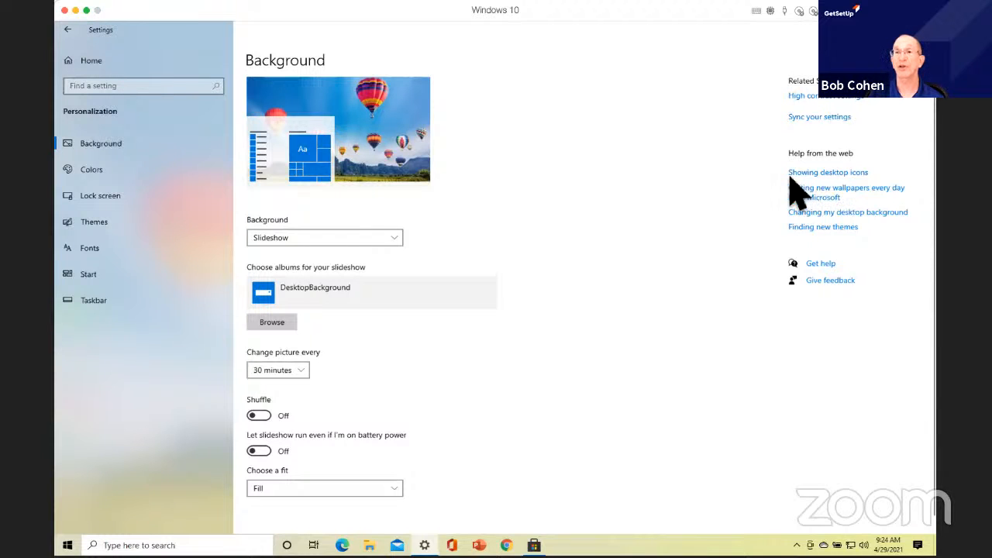
mouse_move(773, 179)
mouse_down()
mouse_move(899, 178)
mouse_move(921, 199)
mouse_move(794, 207)
mouse_move(774, 190)
mouse_up()
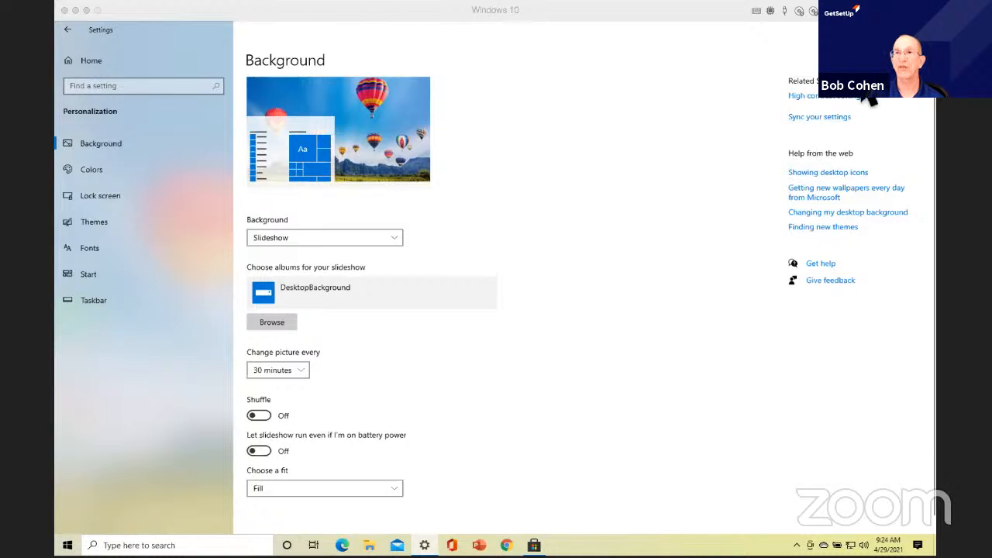
- Review the Bing Wallpaper web page about getting new wallpapers every day from Microsoft, then close the browser
click(828, 193)
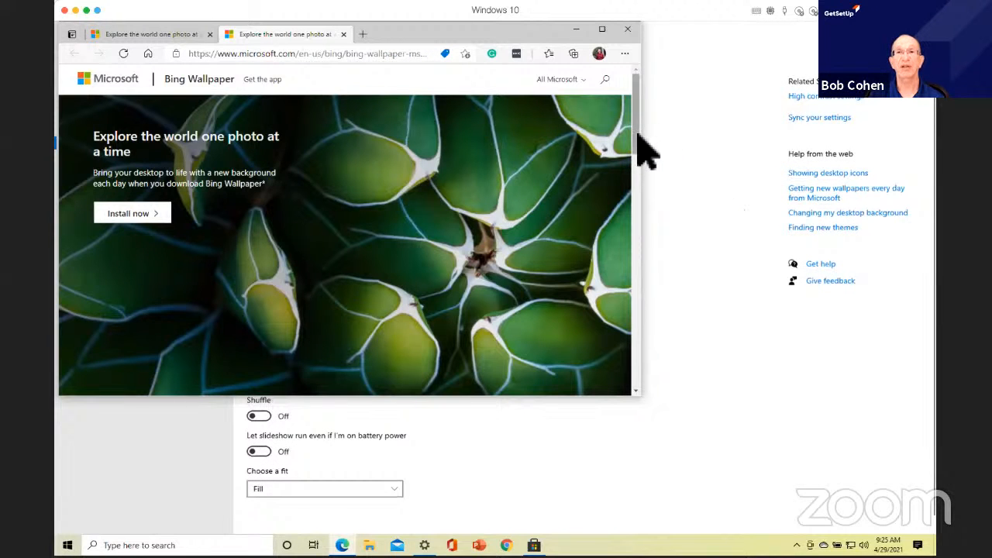
scroll(640, 152, down, 2)
drag(637, 152, 639, 218)
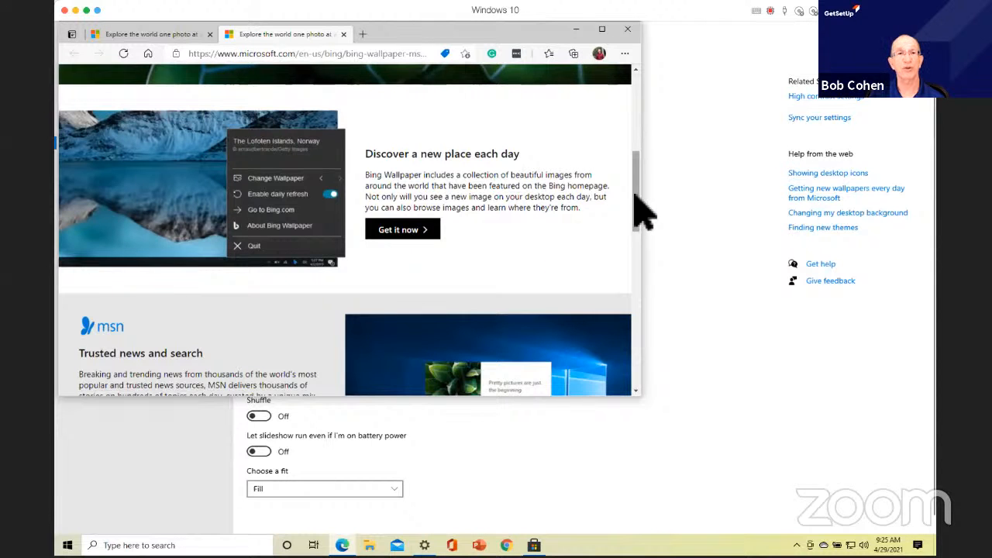
drag(634, 198, 639, 103)
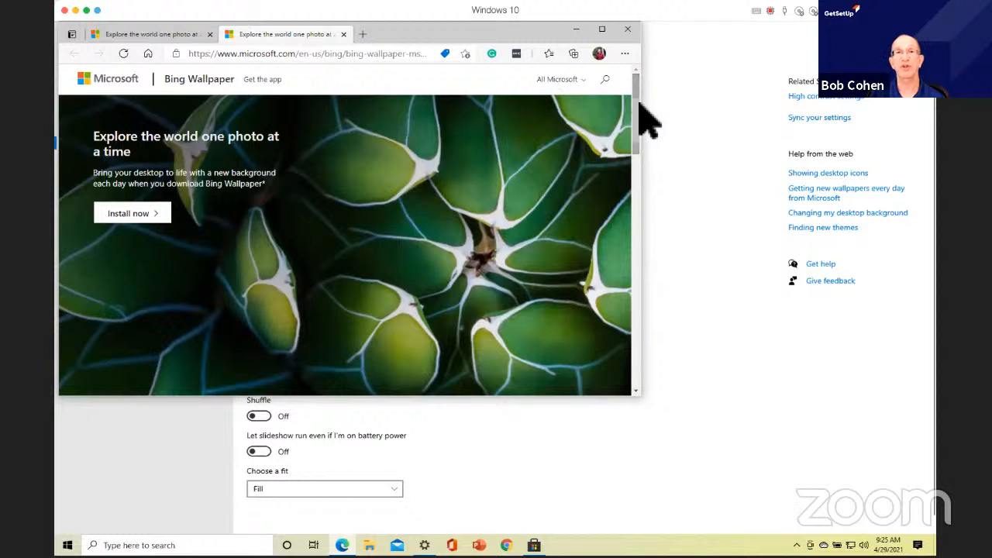
click(628, 30)
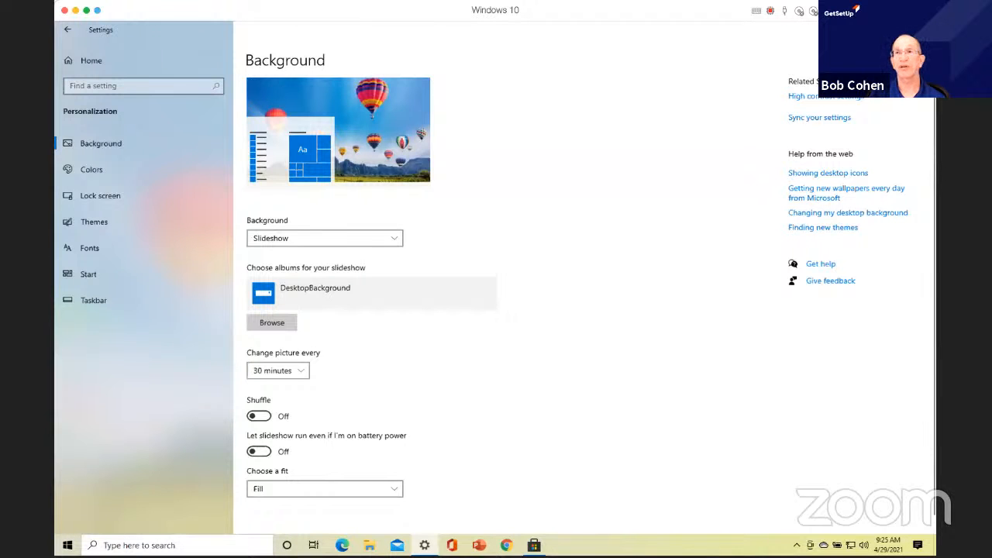
- Close Settings, reopen its home page from the Start menu to view the categories, then close it again
click(921, 29)
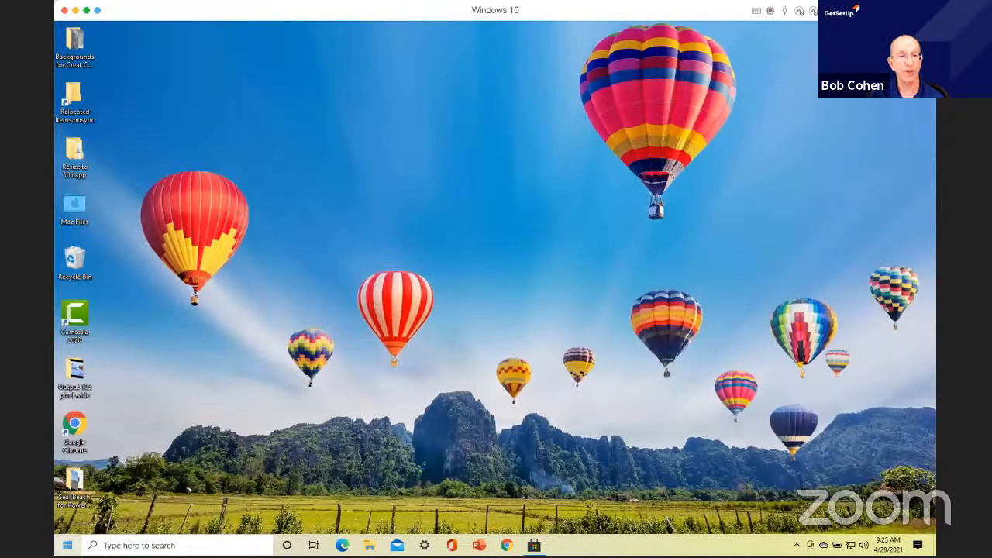
click(67, 545)
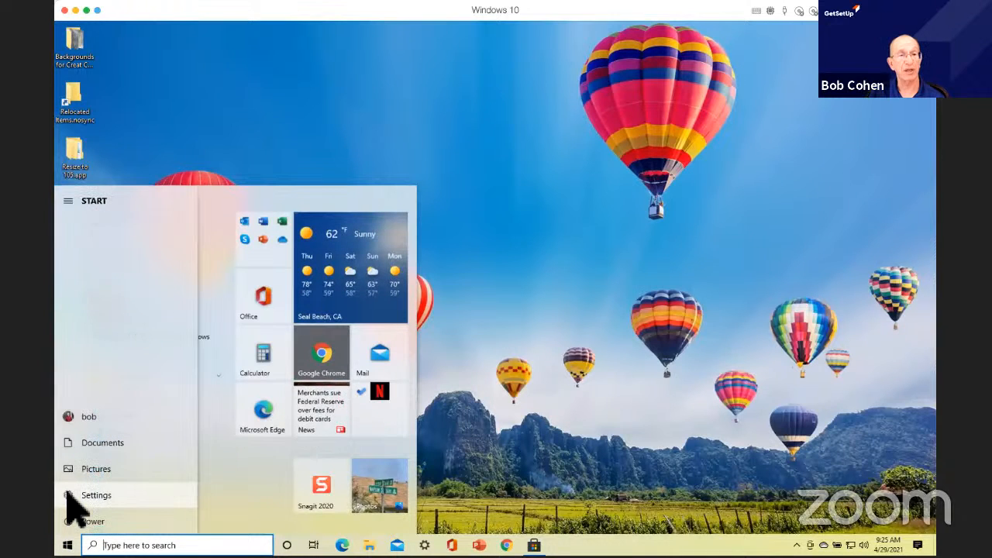
click(70, 498)
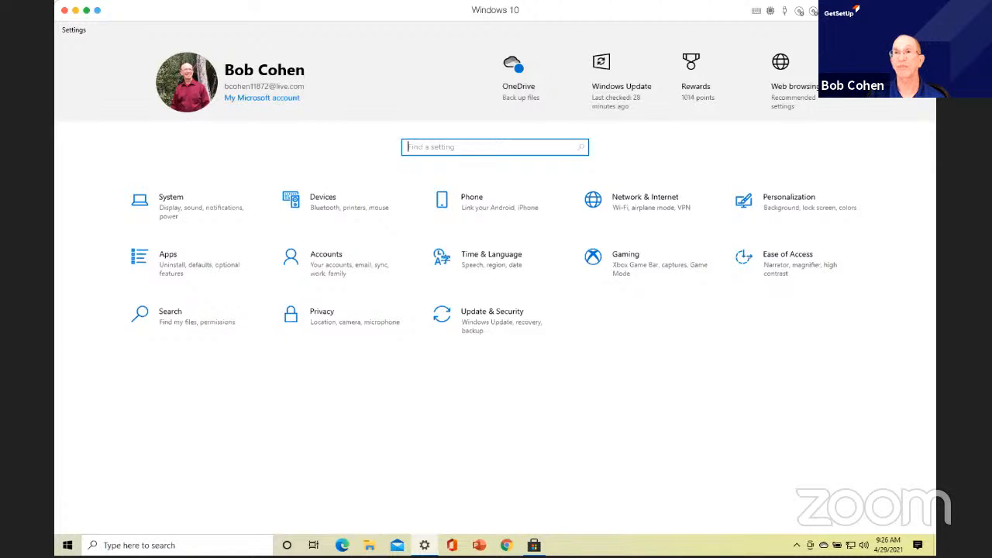
click(923, 29)
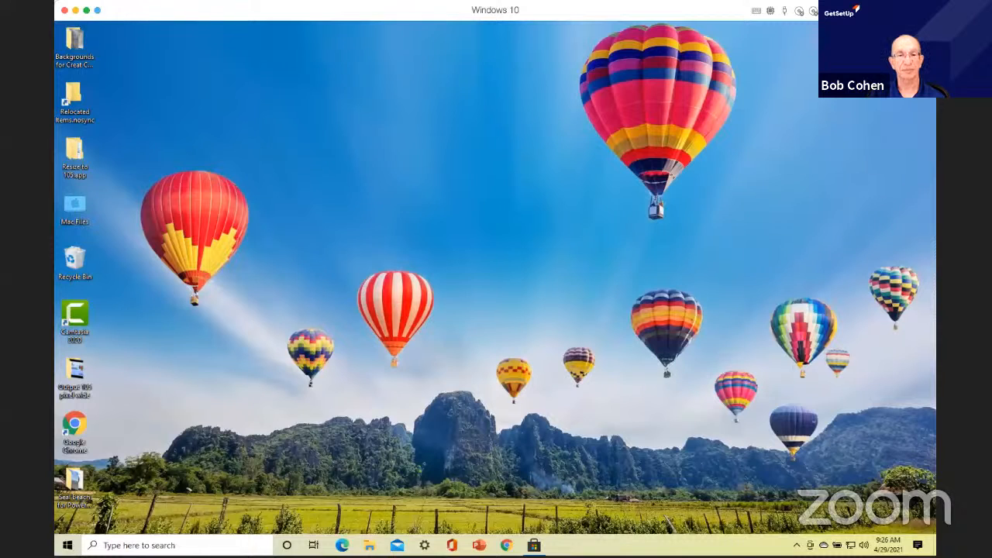